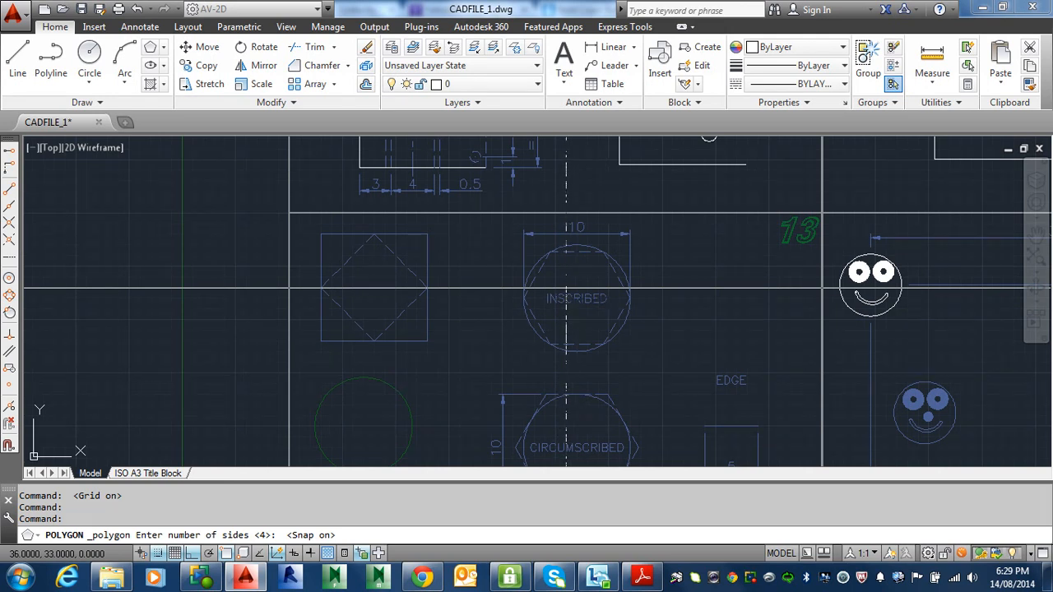
type("4")
key("Return")
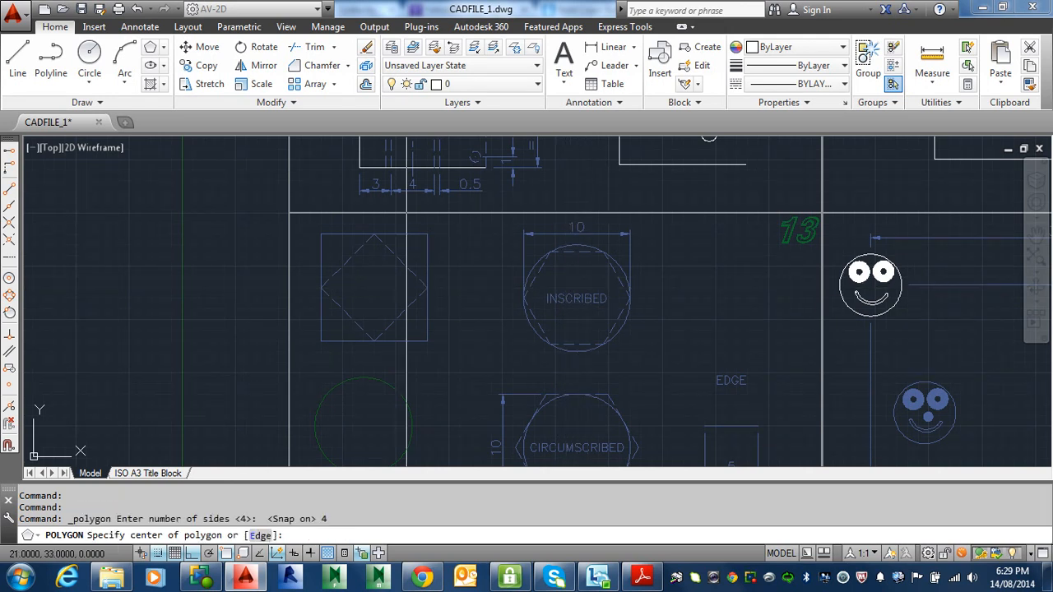
left_click(362, 288)
key("Escape")
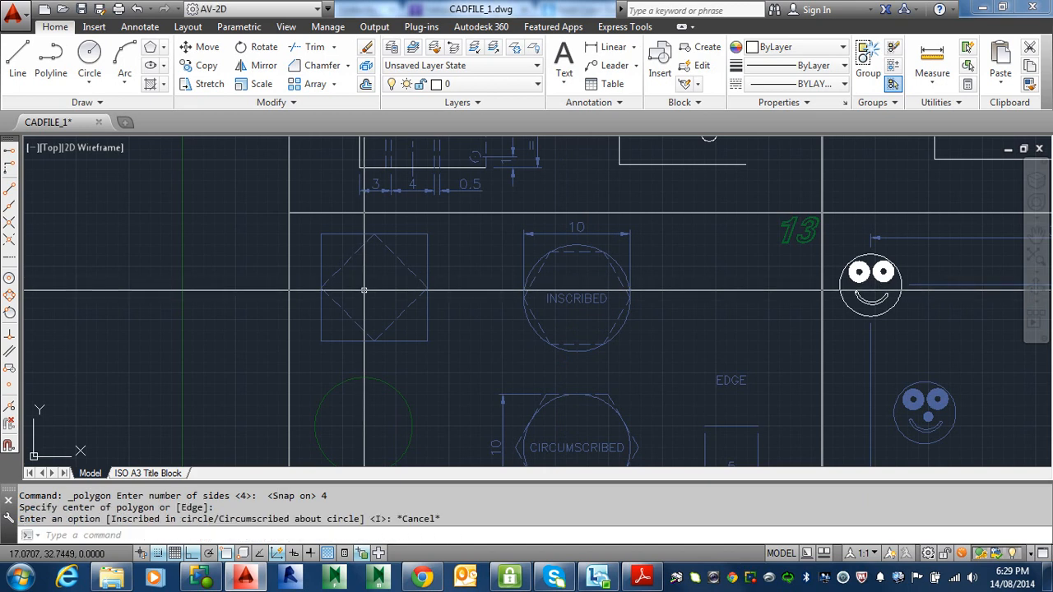
Step: Draw a four-sided polygon inscribed in a circle, centred at 18,33 in the square guide, with its radius reaching the guide's upper edge midpoint
key("Return")
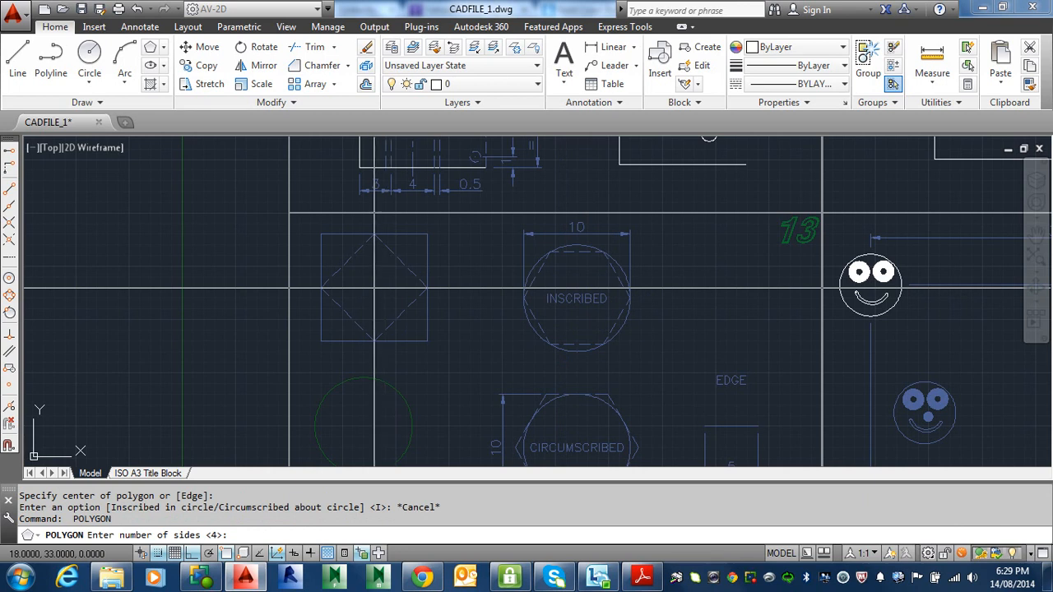
key("Return")
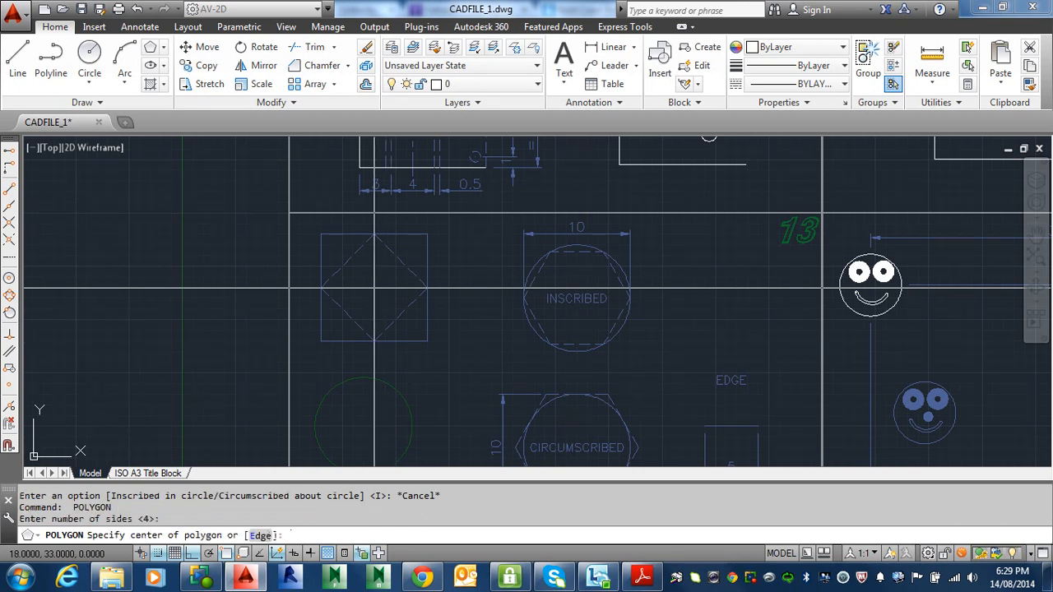
left_click(374, 288)
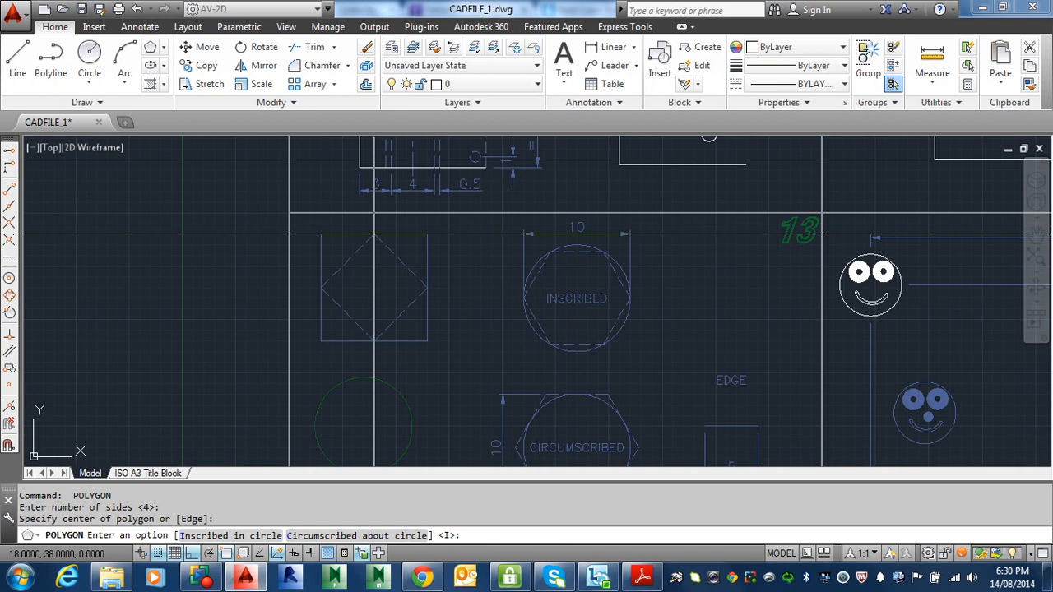
key("Return")
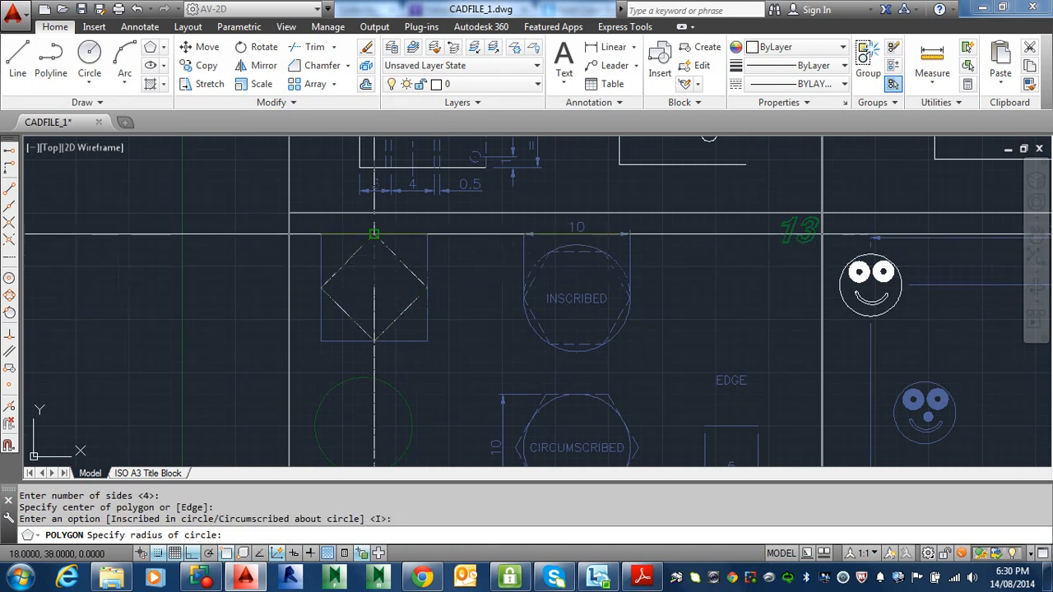
left_click(375, 236)
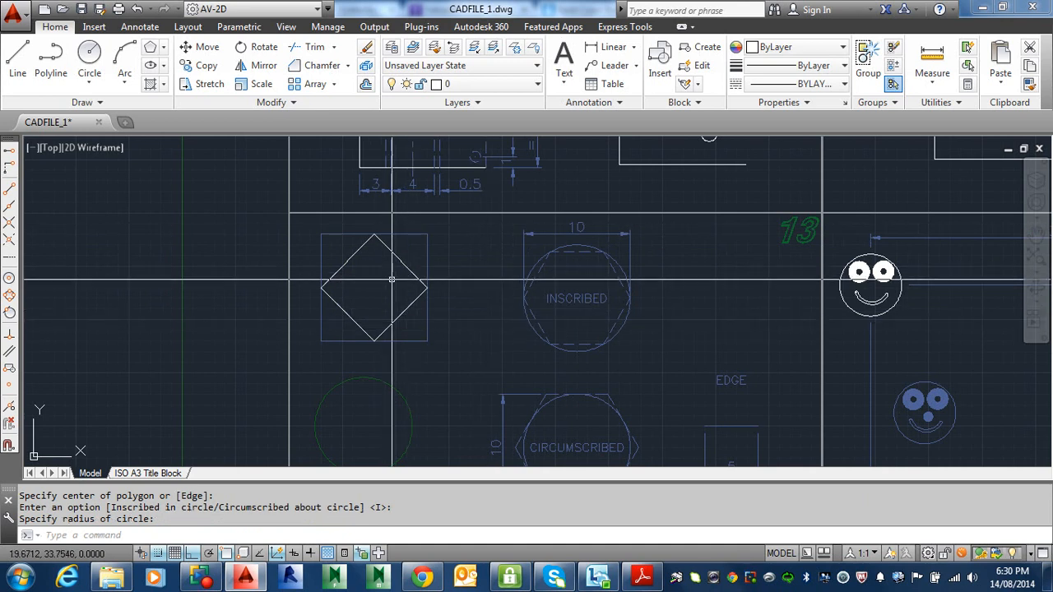
Step: Draw a four-sided polygon circumscribed about a circle, centred on the diamond, with its radius ending at the diamond's upper vertex
key("Return")
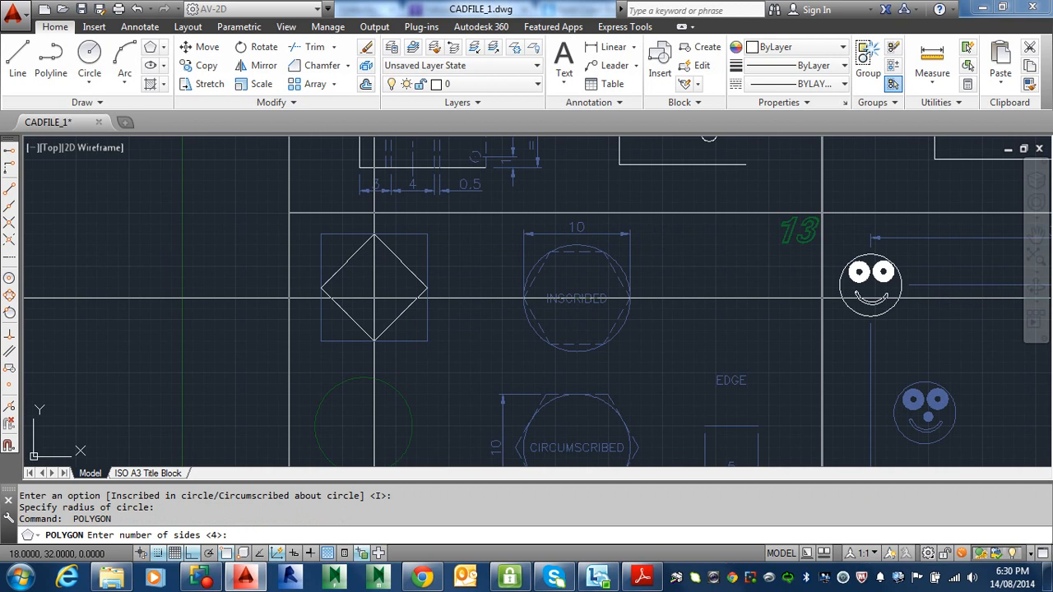
key("Return")
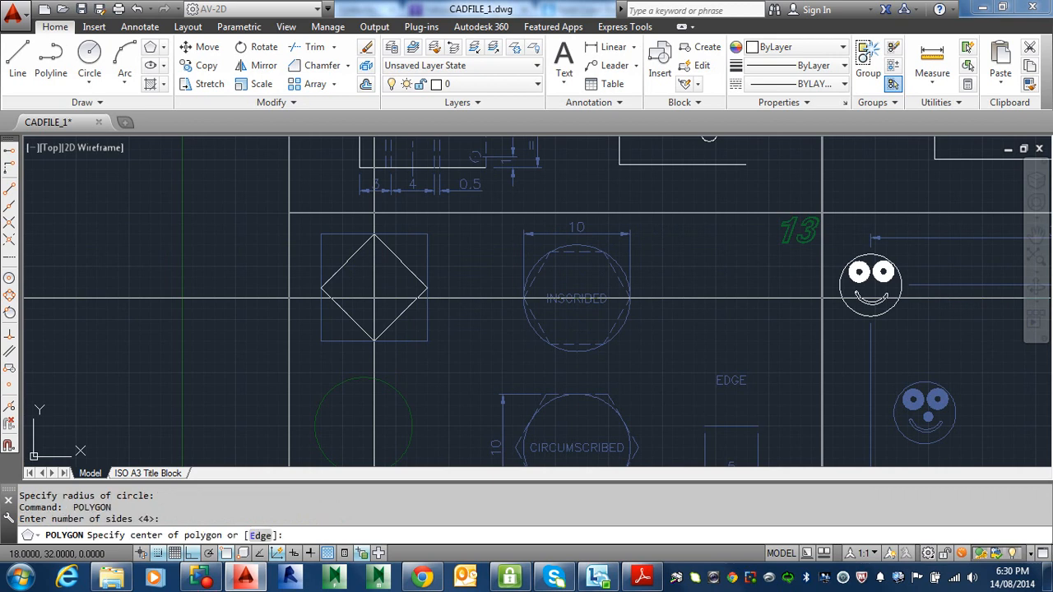
left_click(384, 288)
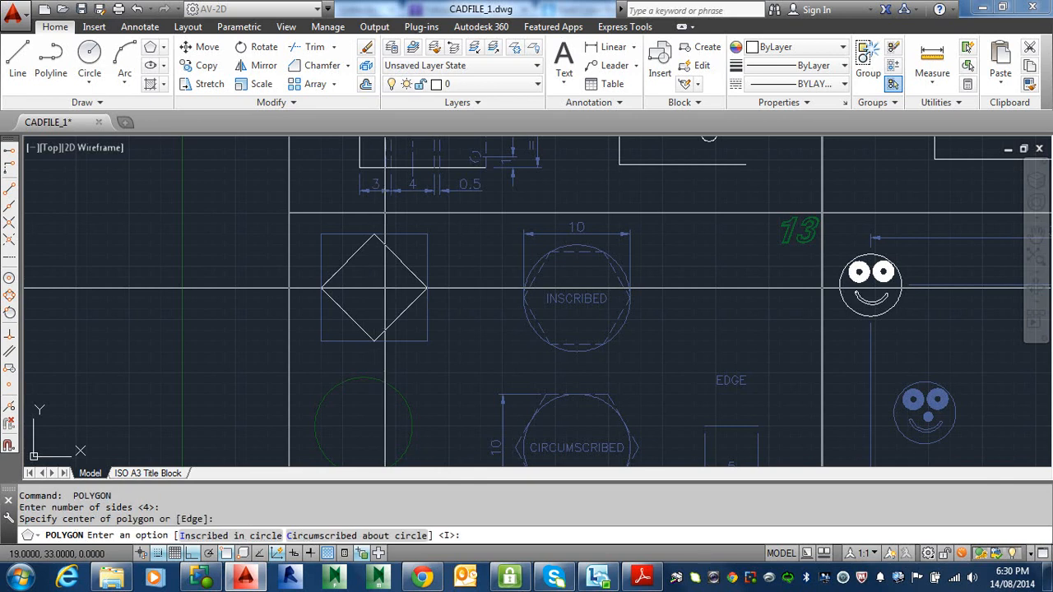
key("Return")
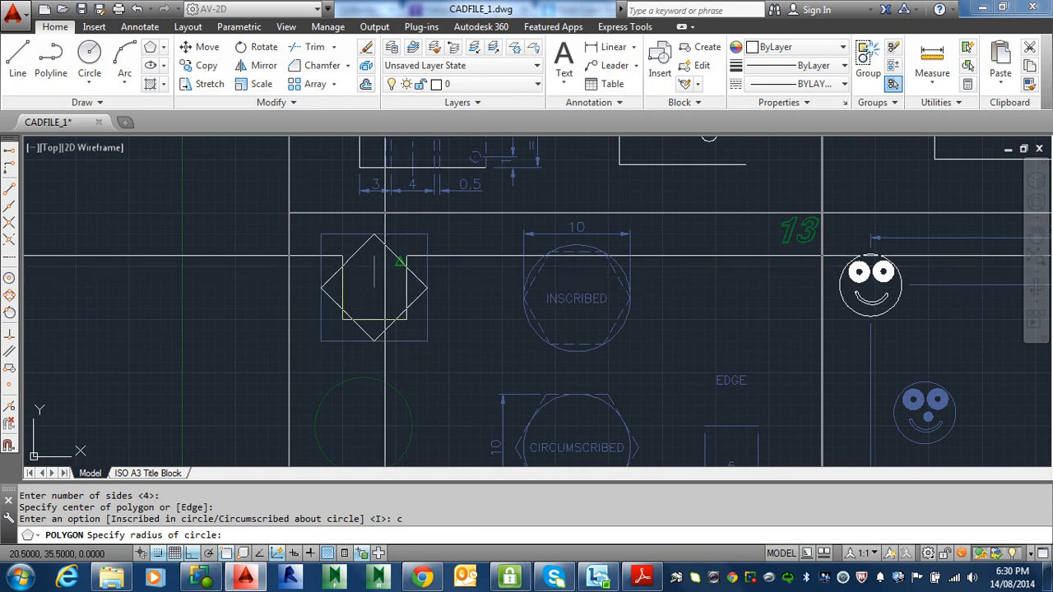
left_click(374, 235)
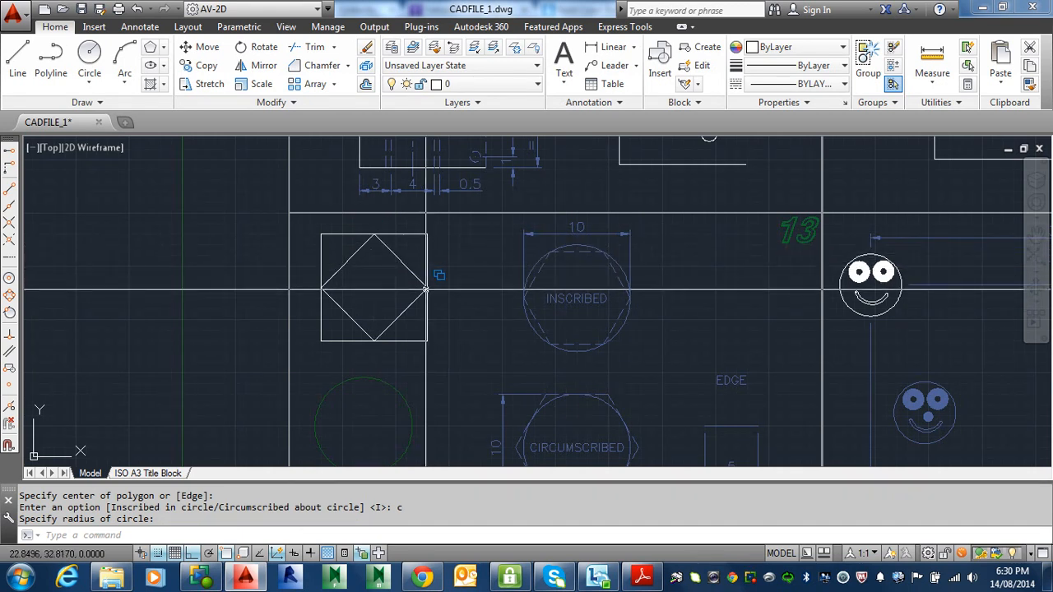
key("Escape")
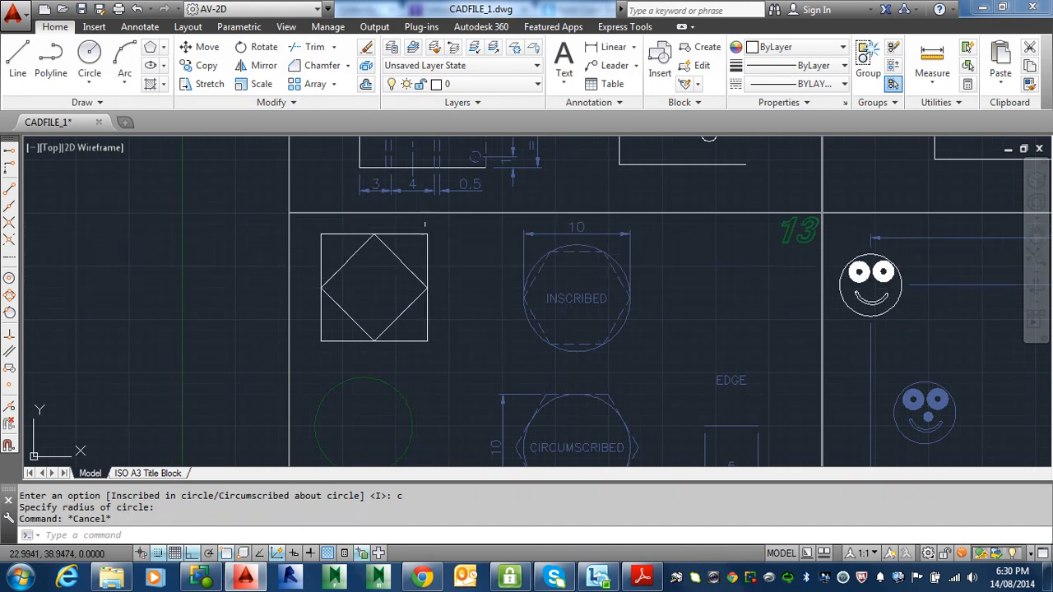
Step: Draw a circle centred at 18,33 that passes through the diamond's vertices and touches the outer square's sides
type("c")
key("Return")
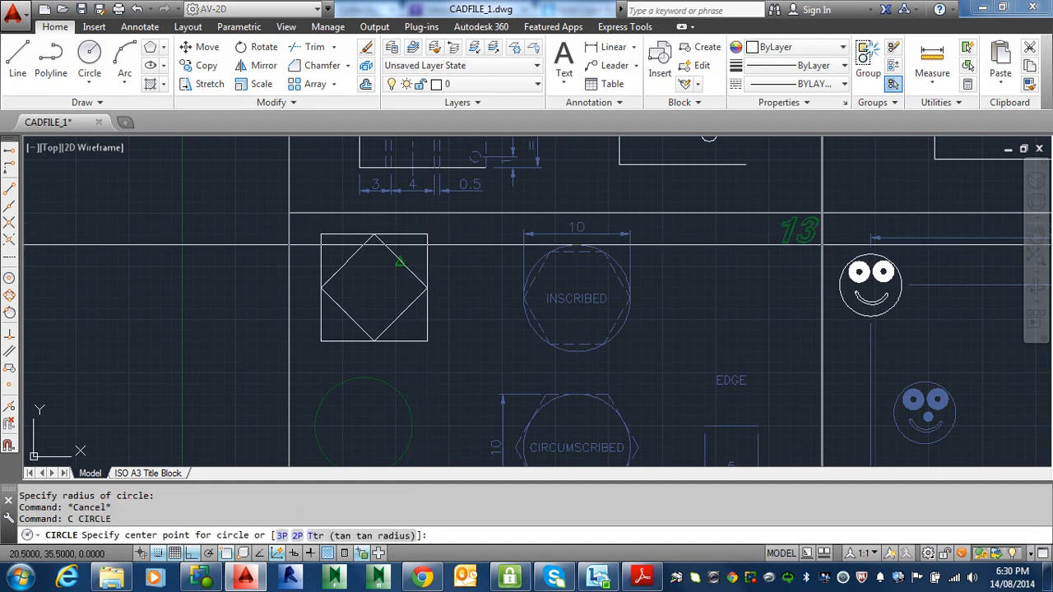
left_click(374, 288)
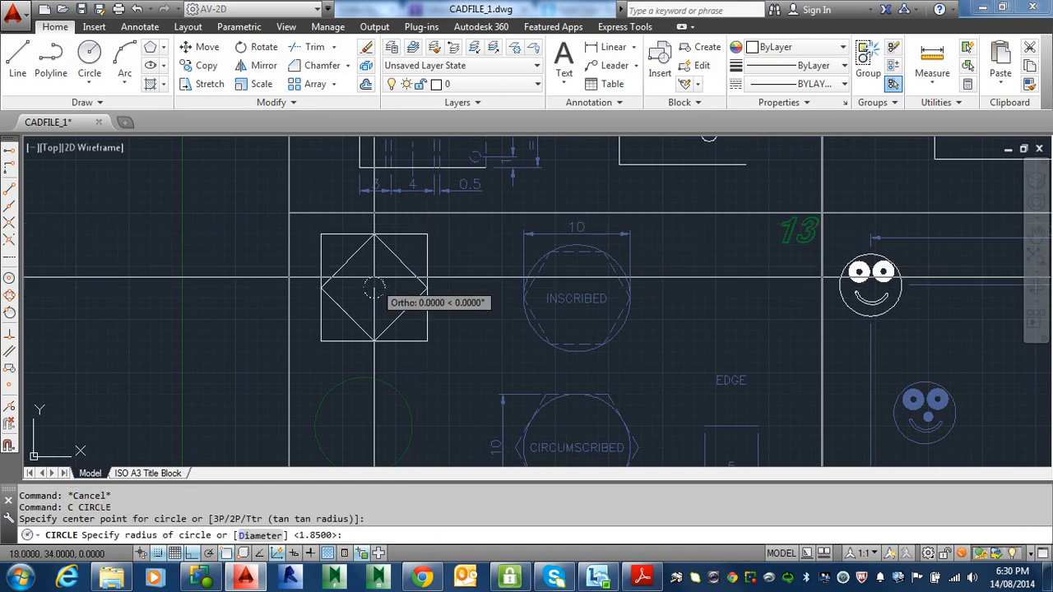
key("Escape")
key("Escape")
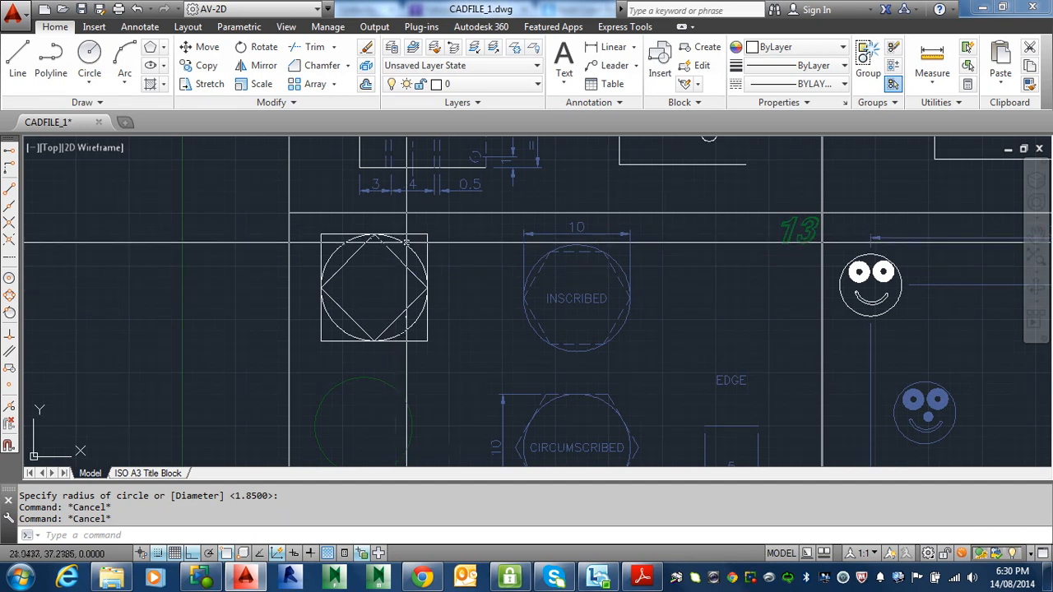
Step: Move the circle between the diamond and the square to the TEXT_POINTS layer and clear the selection
left_click(404, 239)
left_click(449, 84)
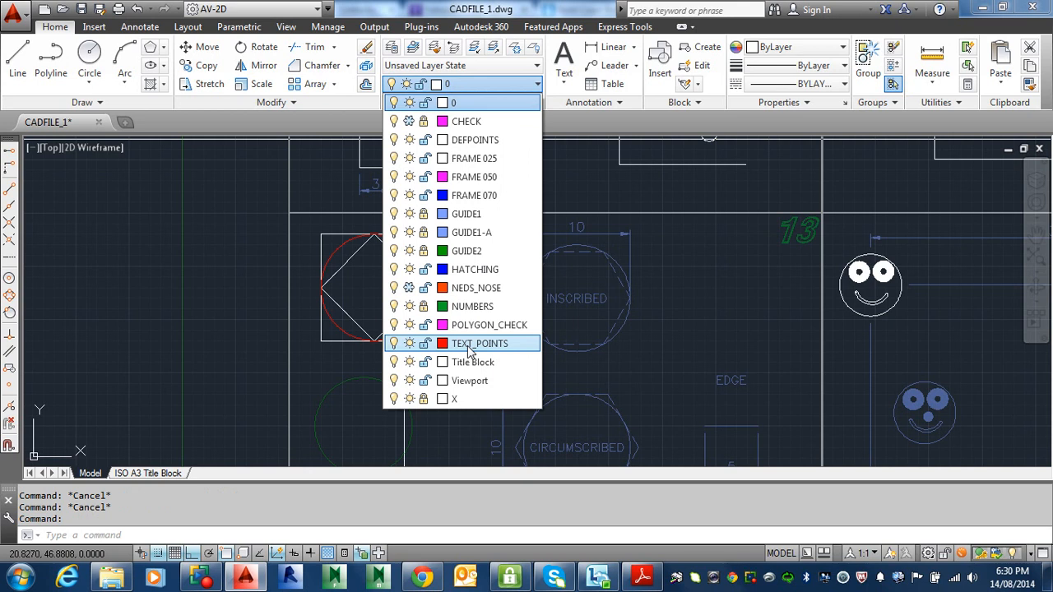
left_click(478, 344)
key("Escape")
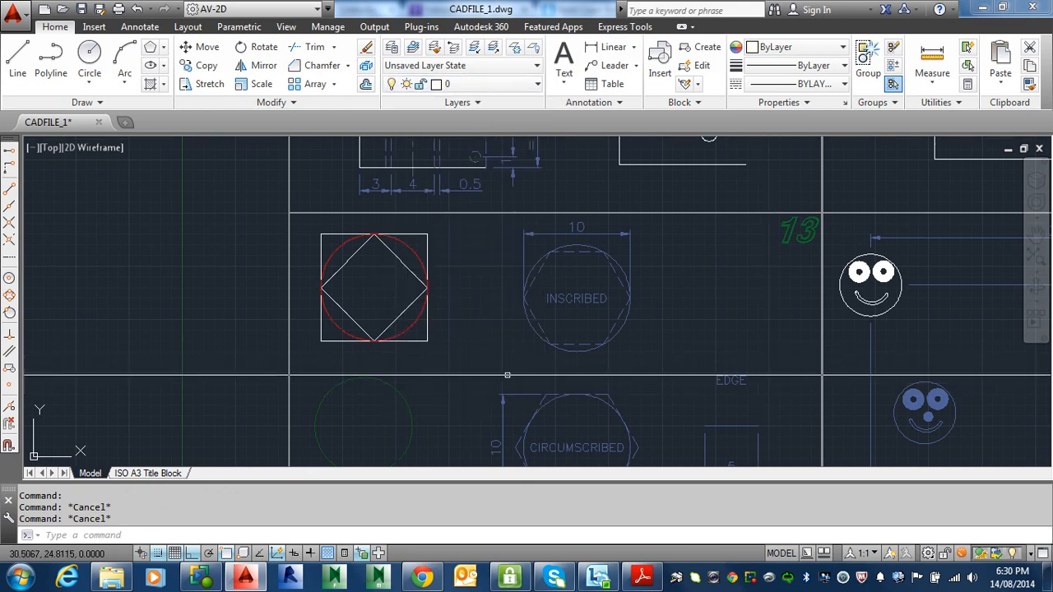
Step: Examine how the inscribed diamond and circumscribed square relate to the red circle, and compare them with the INSCRIBED hexagon guide
mouse_move(479, 374)
middle_mouse_down()
mouse_move(501, 343)
mouse_move(513, 364)
middle_mouse_up()
scroll(467, 338, "up", 4)
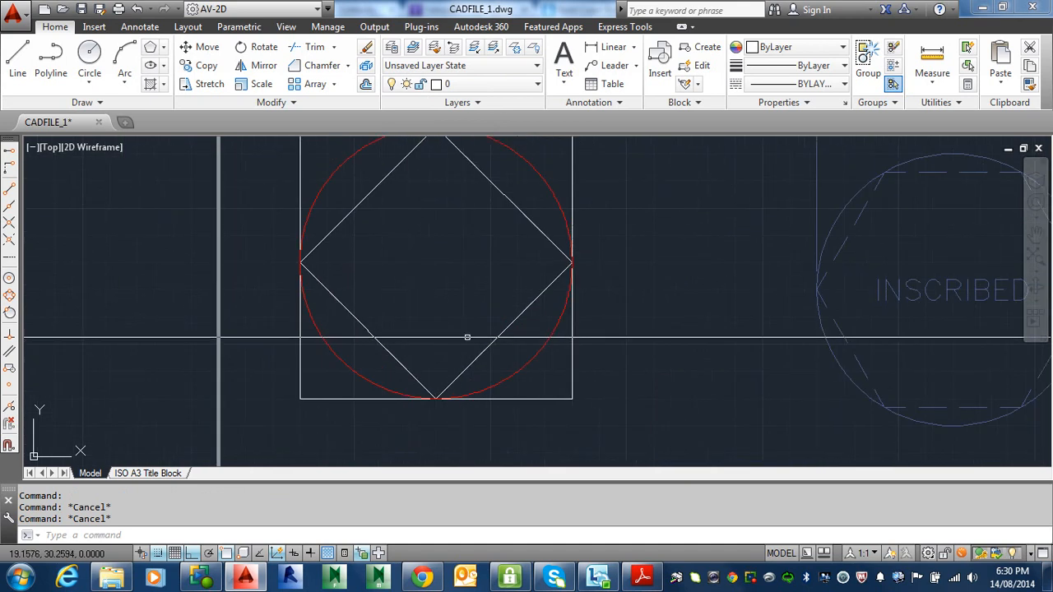
middle_click_drag(467, 337, 477, 383)
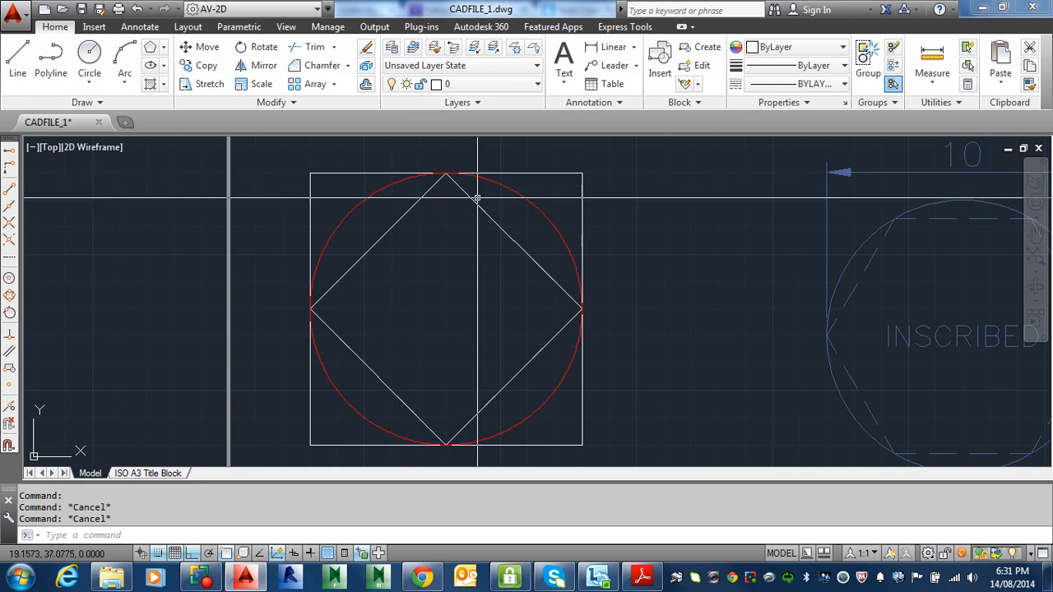
scroll(477, 202, "down", 2)
middle_click_drag(514, 235, 324, 235)
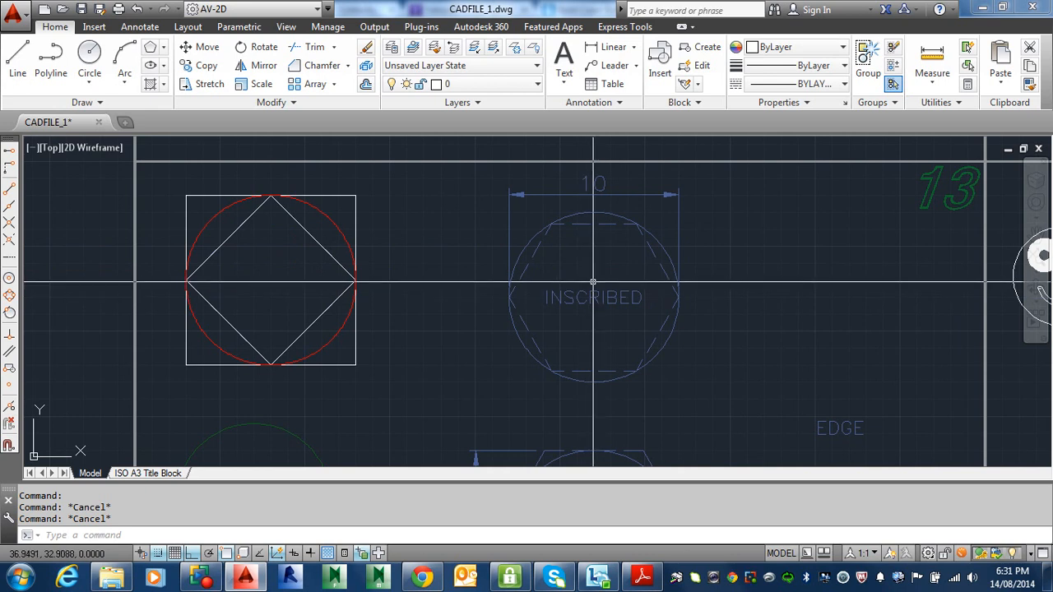
scroll(593, 282, "down", 2)
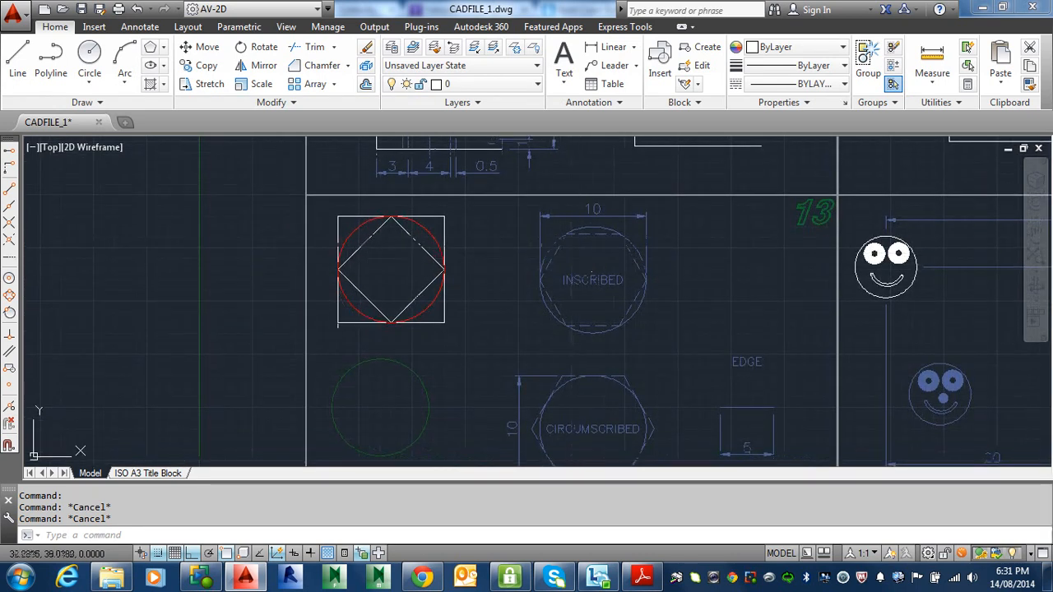
mouse_move(607, 315)
middle_mouse_down()
mouse_move(609, 285)
mouse_move(595, 316)
middle_mouse_up()
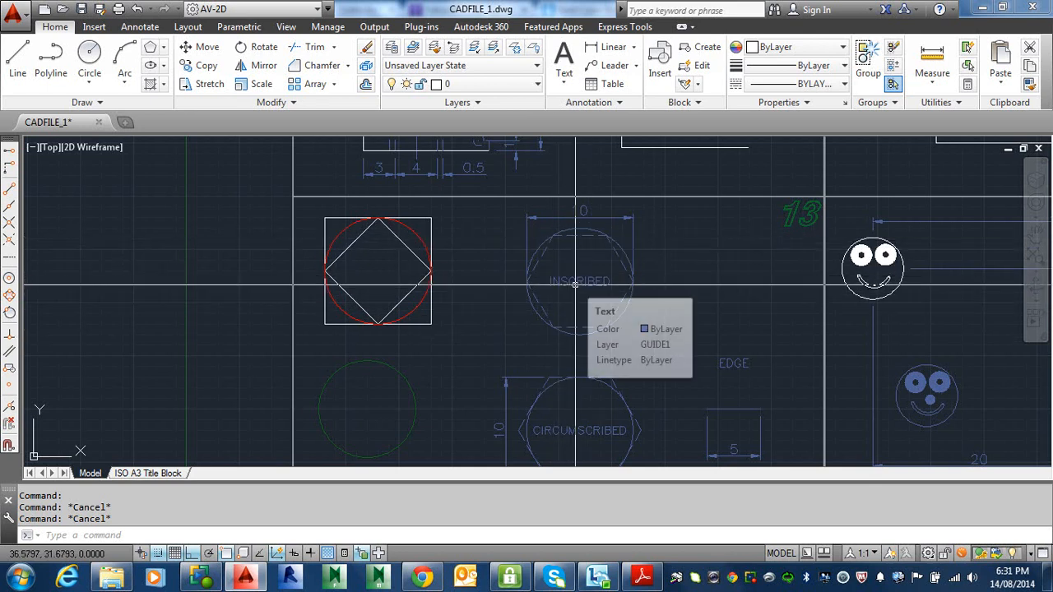
middle_click_drag(584, 280, 413, 259)
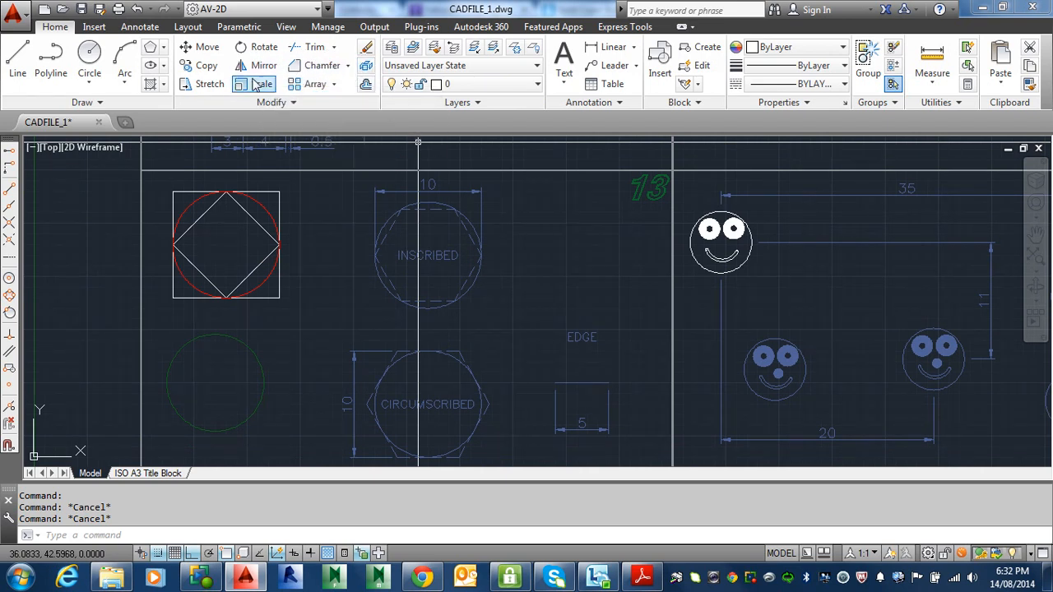
Step: Draw a six-sided polygon inscribed in a circle, centred at 37,32 on the INSCRIBED guide, with its radius ending at the dashed hexagon's corner at 32,32
left_click(163, 53)
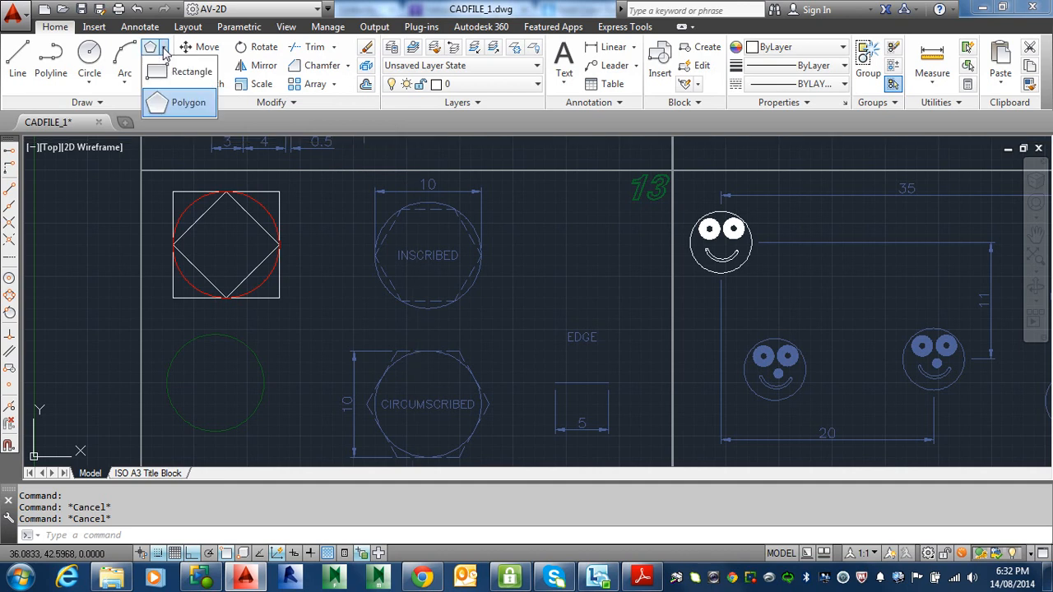
left_click(177, 108)
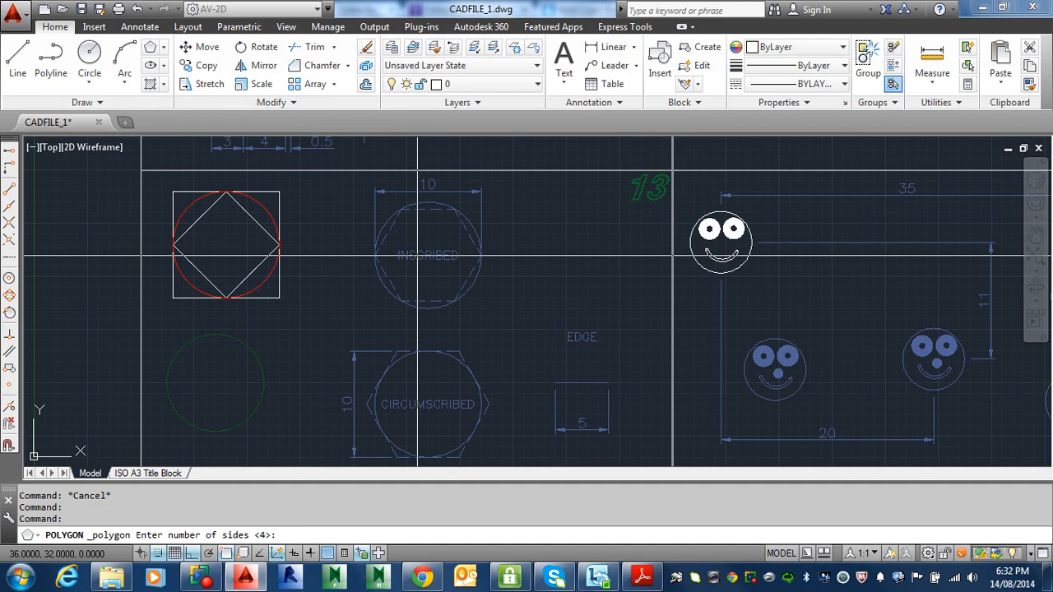
scroll(418, 255, "up", 4)
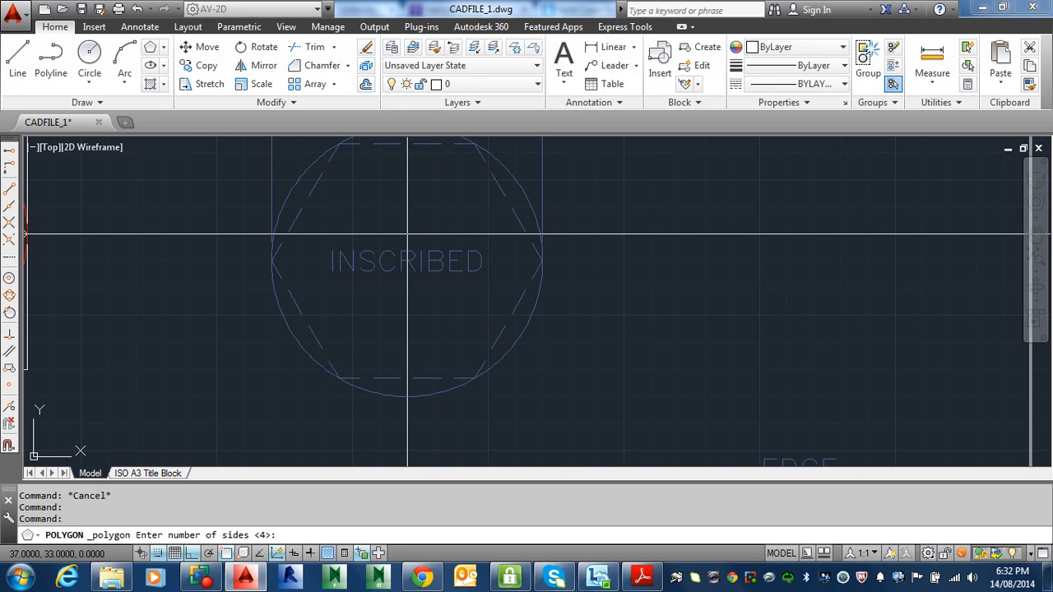
key("Return")
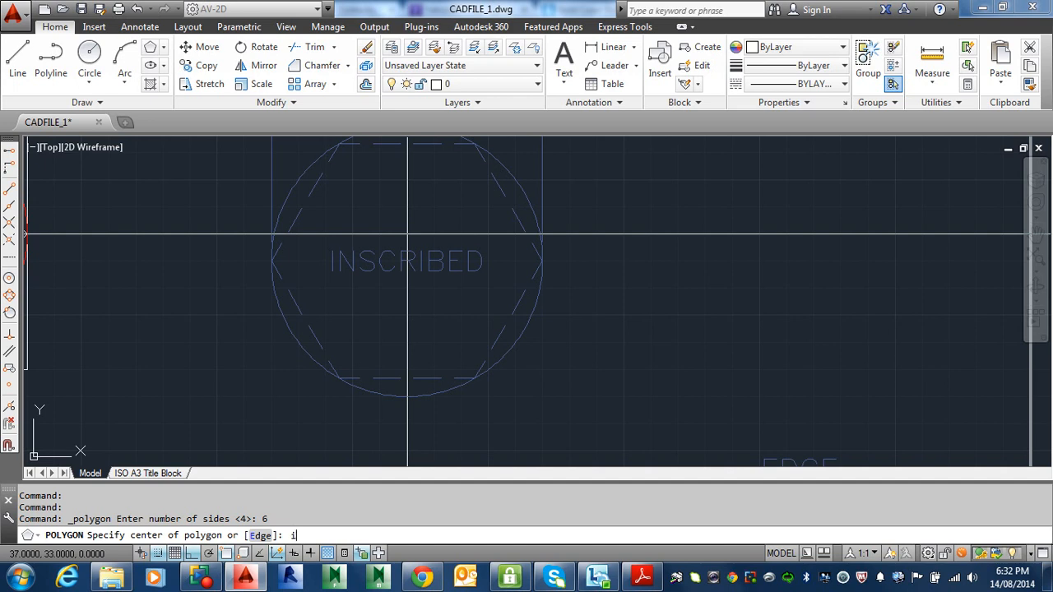
key("Return")
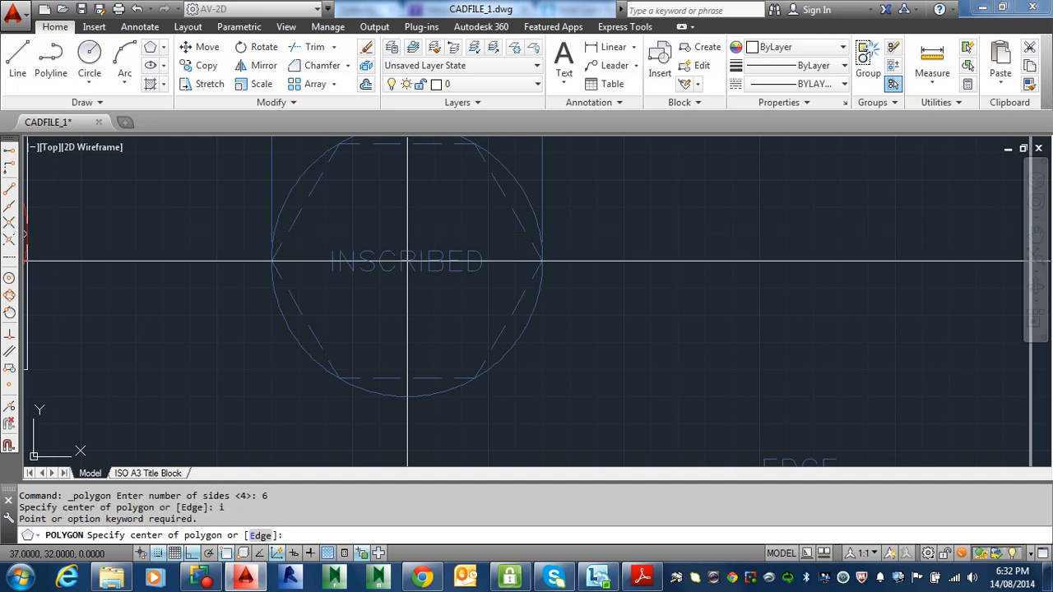
left_click(407, 261)
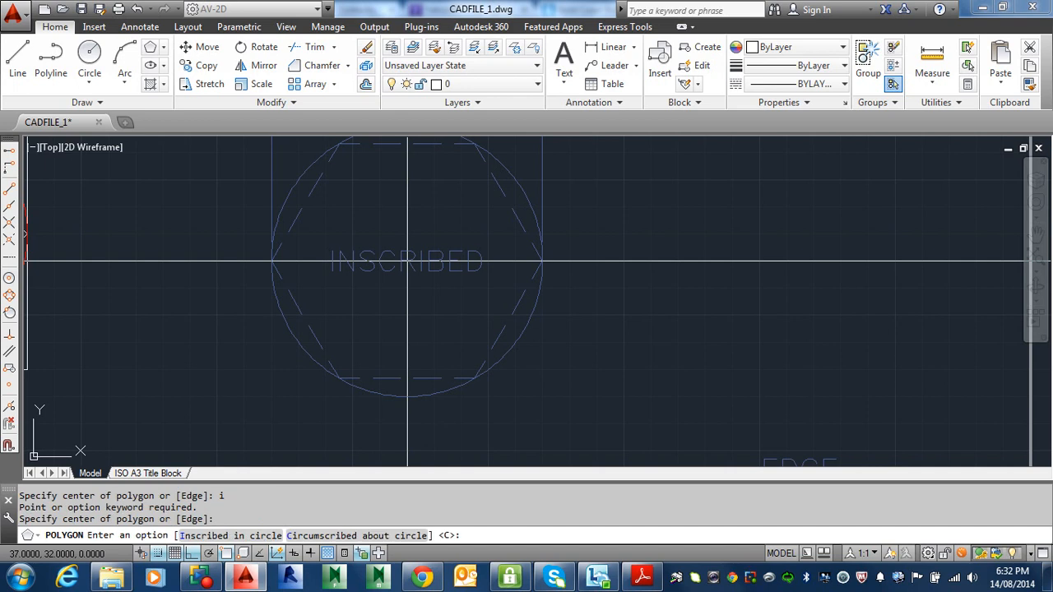
key("Return")
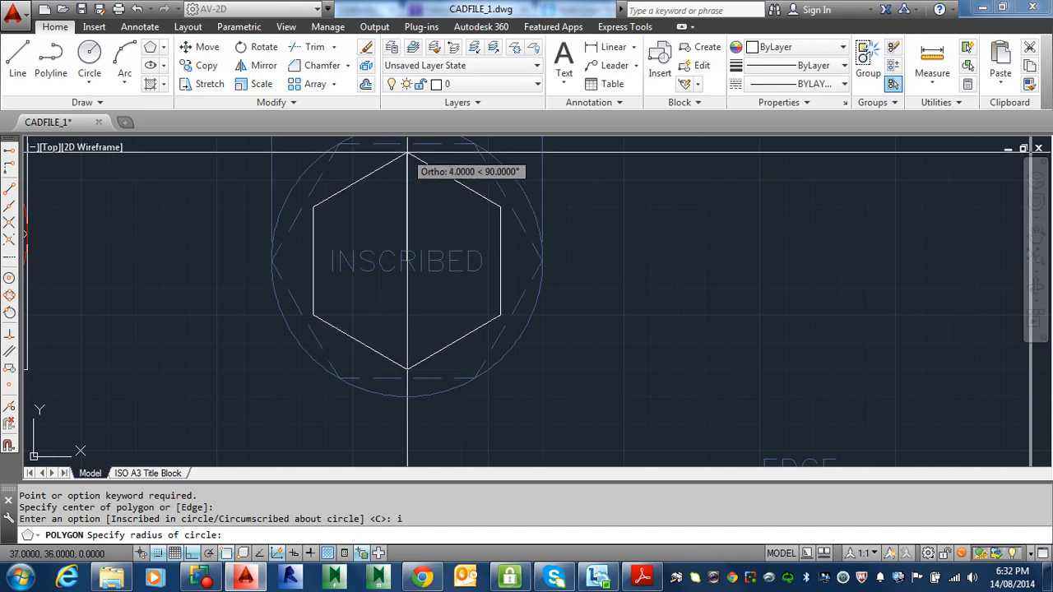
middle_click_drag(406, 153, 397, 244)
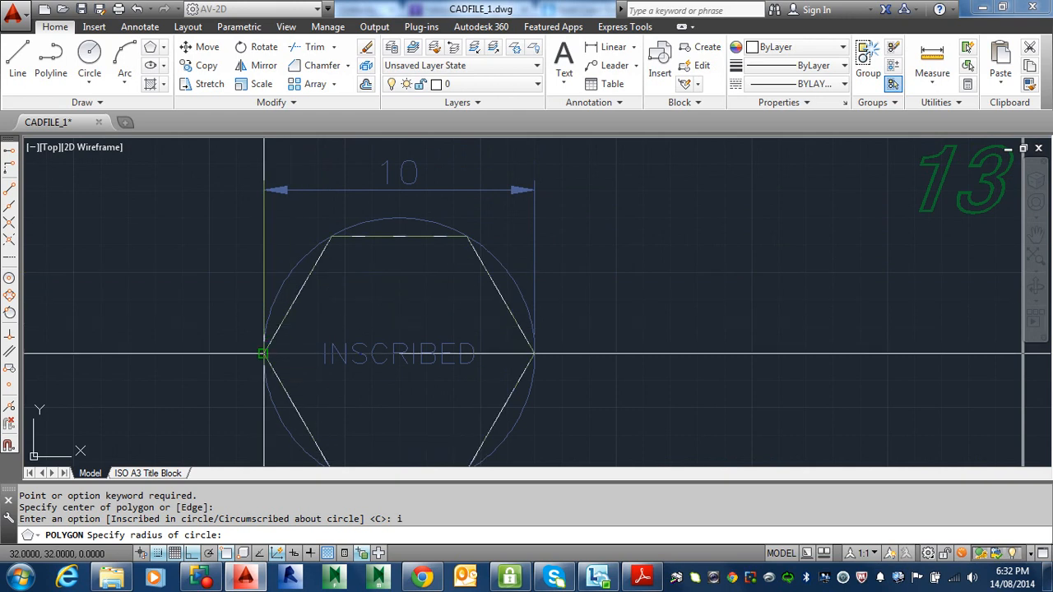
scroll(531, 247, "down", 5)
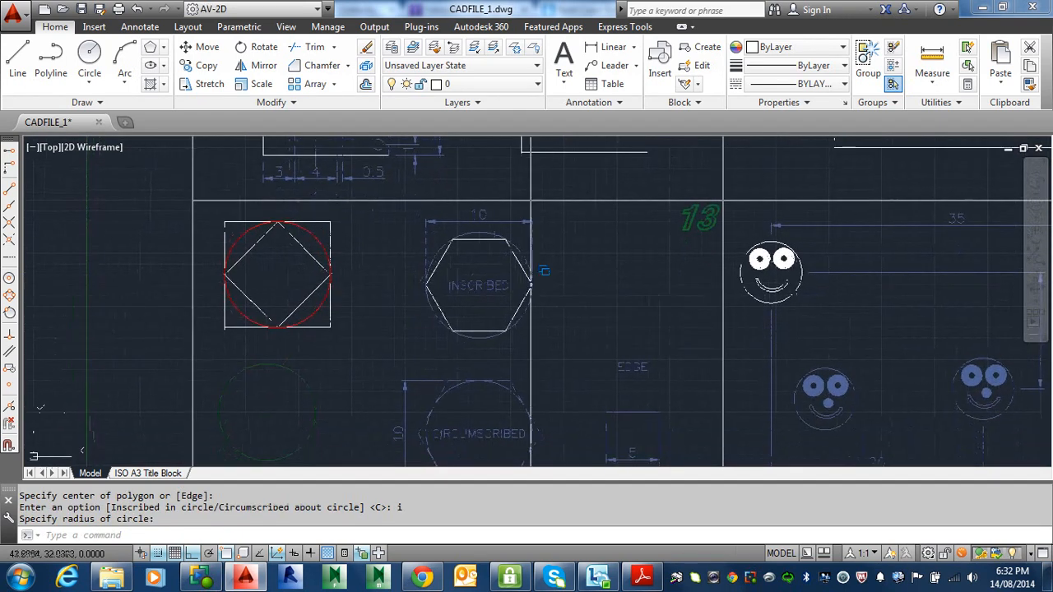
scroll(531, 285, "down", 4)
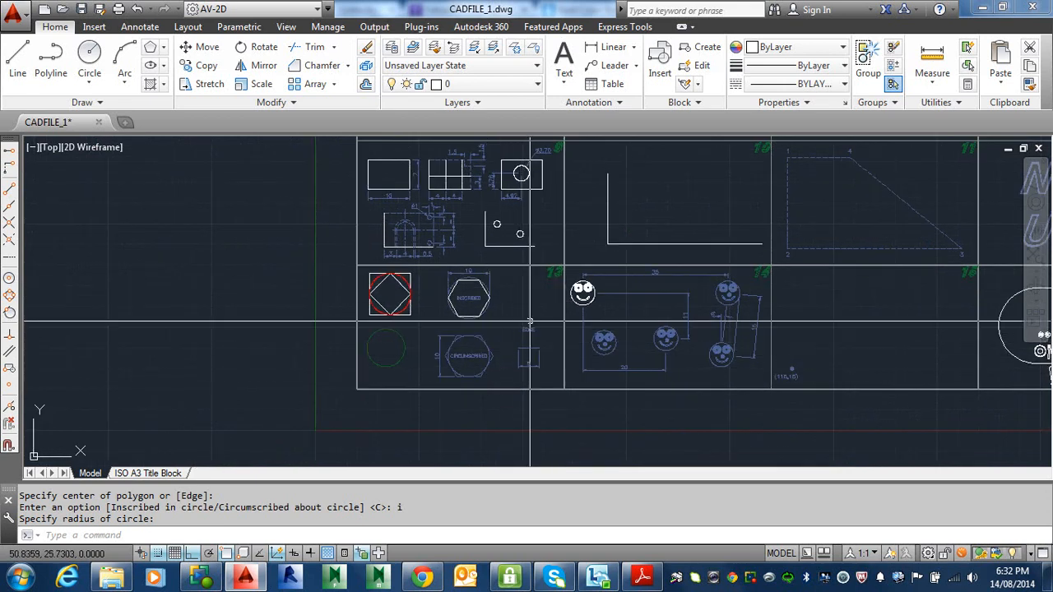
scroll(525, 346, "up", 2)
scroll(525, 346, "up", 2)
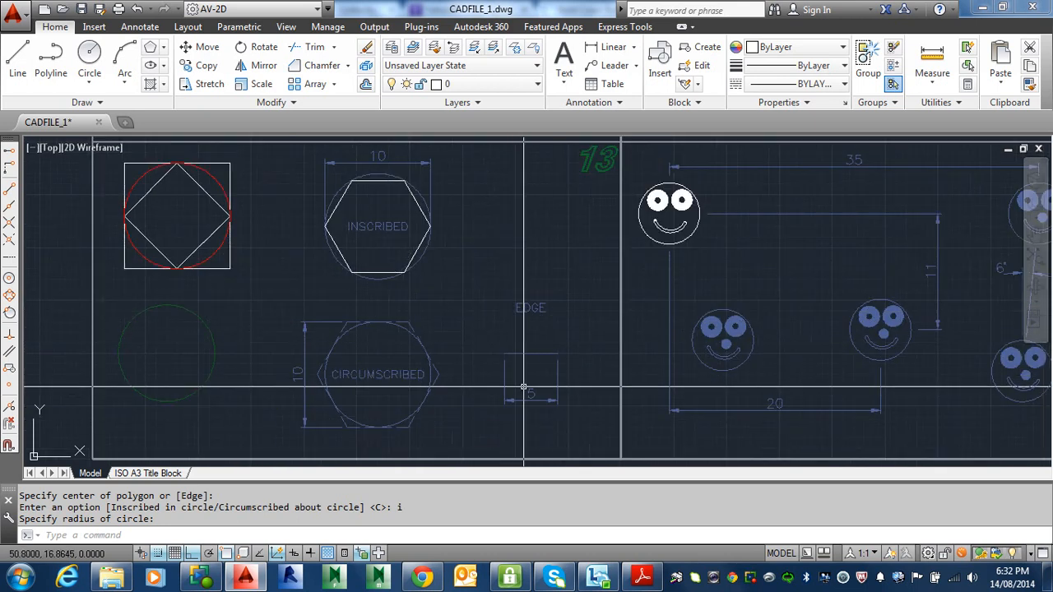
Step: Draw an open zigzag polyline of six segments, with Ortho off, in the empty space beside the exercise 13 cell
scroll(514, 345, "down", 5)
middle_click_drag(501, 303, 497, 333)
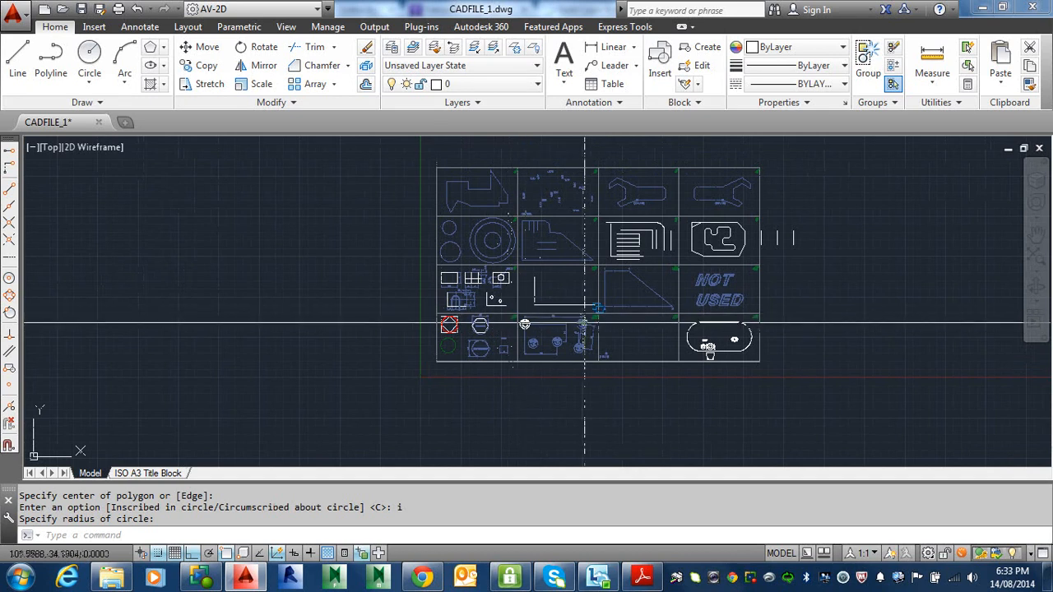
key("Escape")
key("Escape")
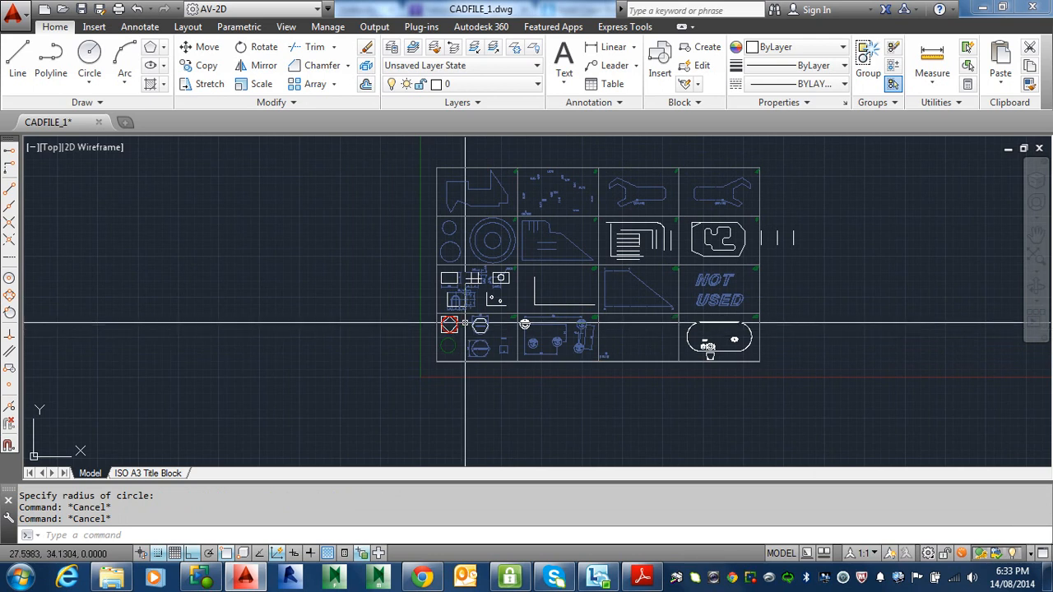
key("Escape")
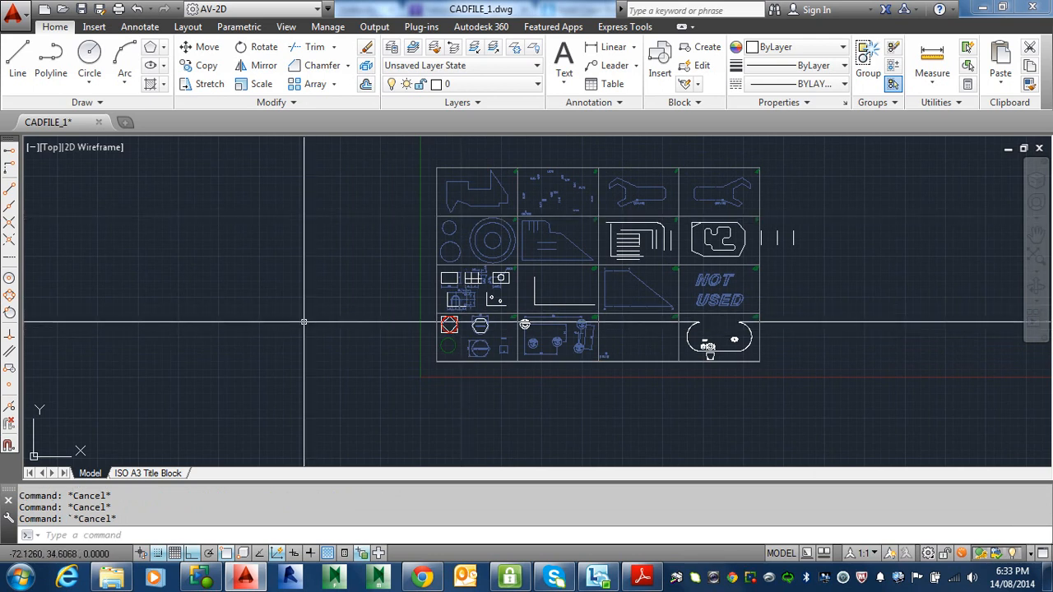
left_click(275, 358)
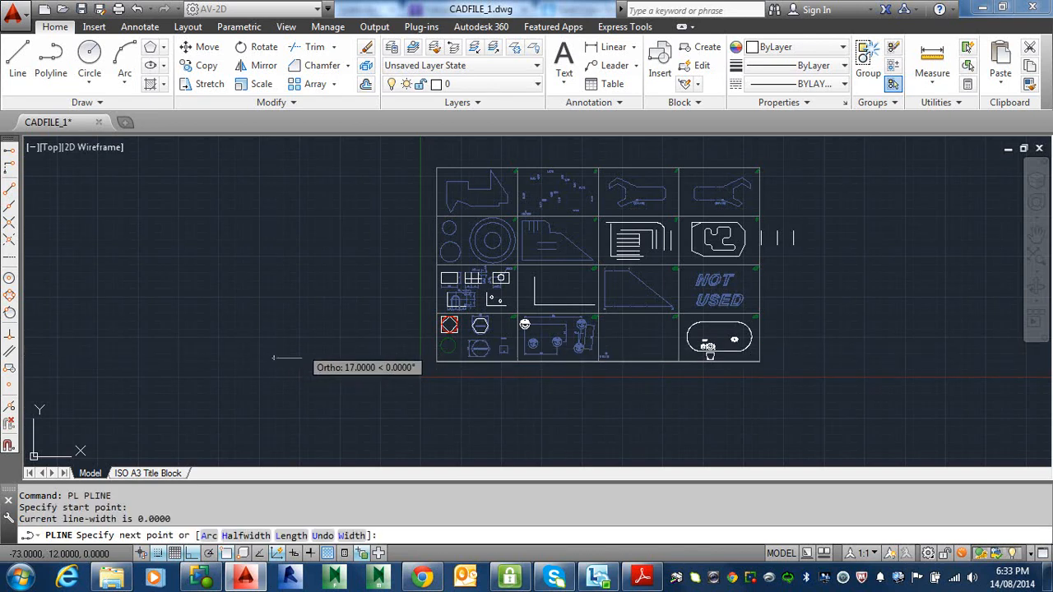
key("F8")
left_click(314, 340)
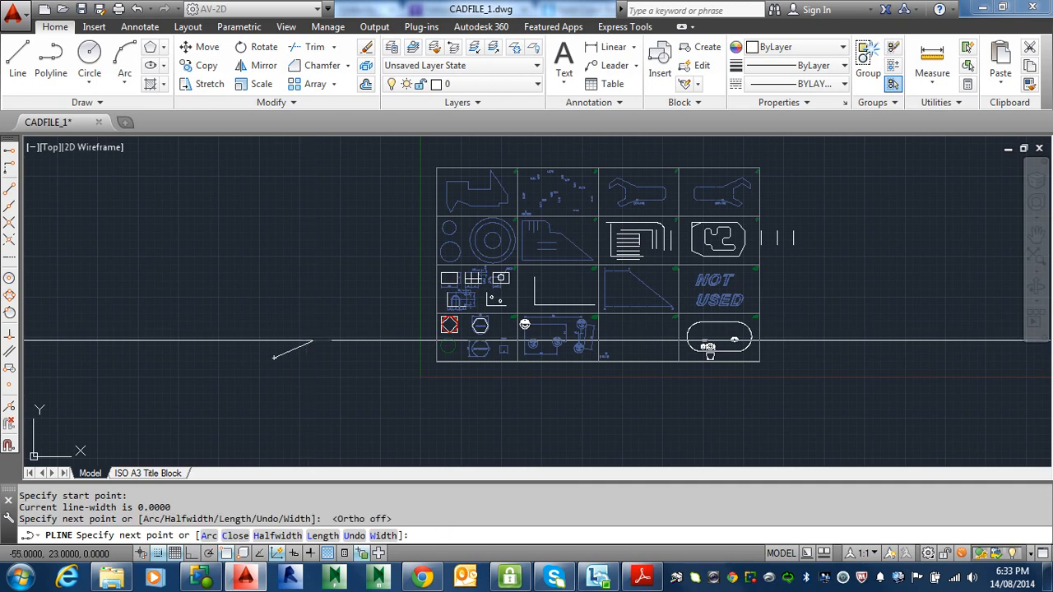
left_click(345, 368)
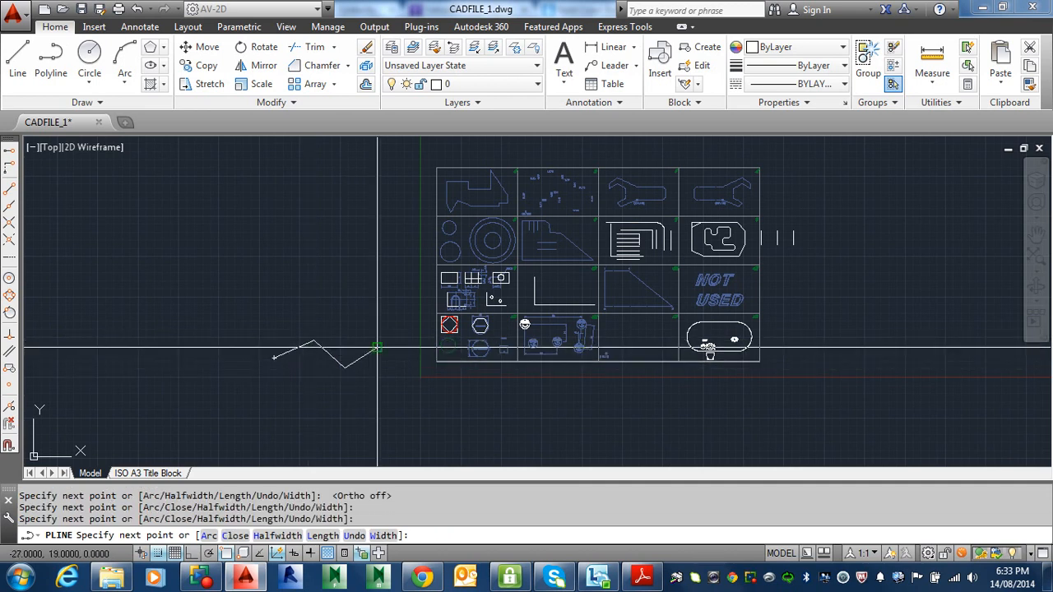
left_click(377, 349)
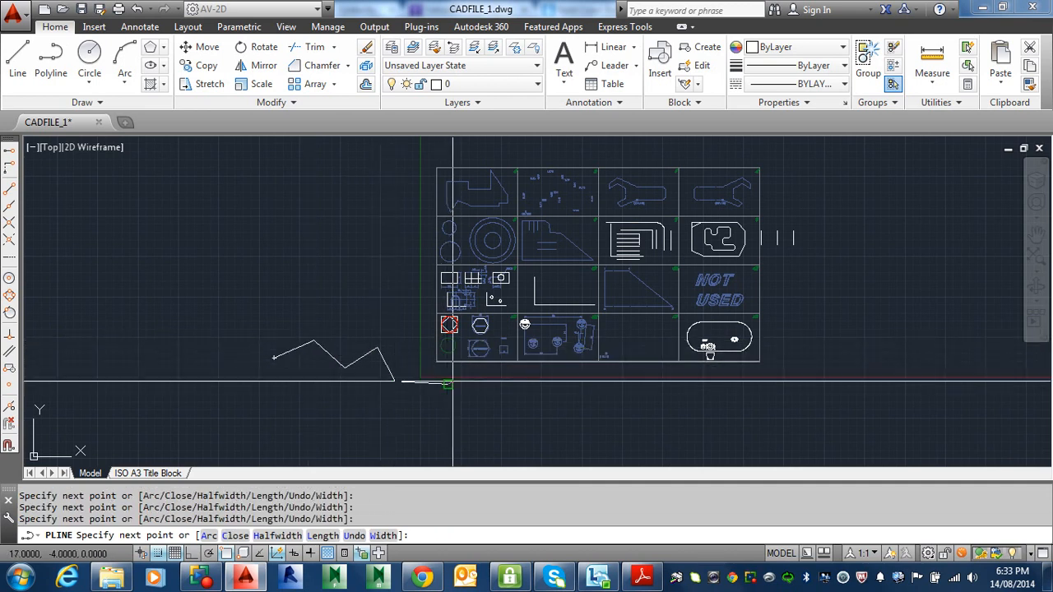
left_click(450, 385)
scroll(449, 385, "up", 4)
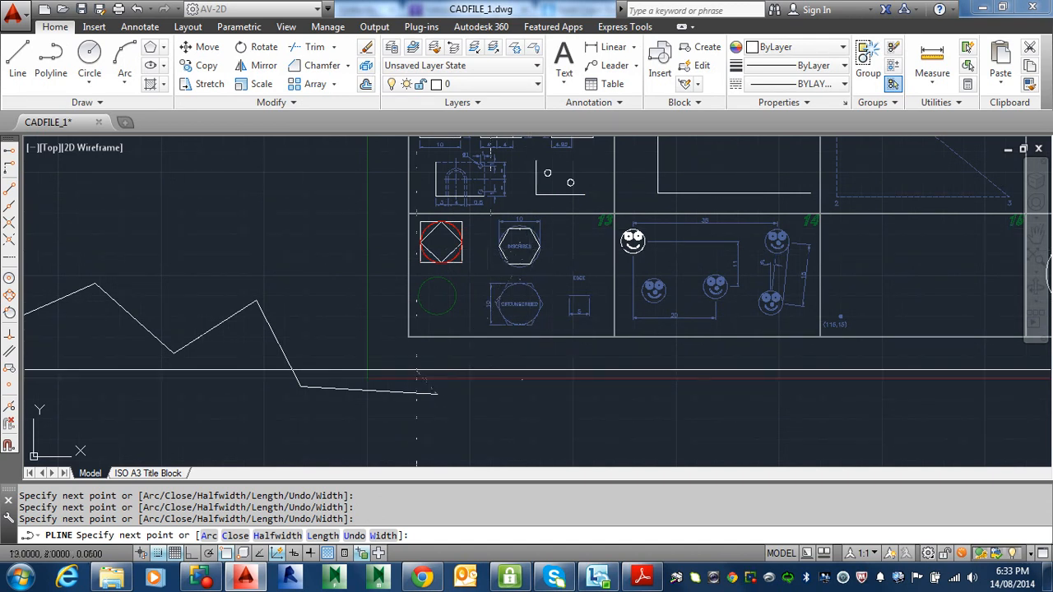
left_click(506, 362)
key("Escape")
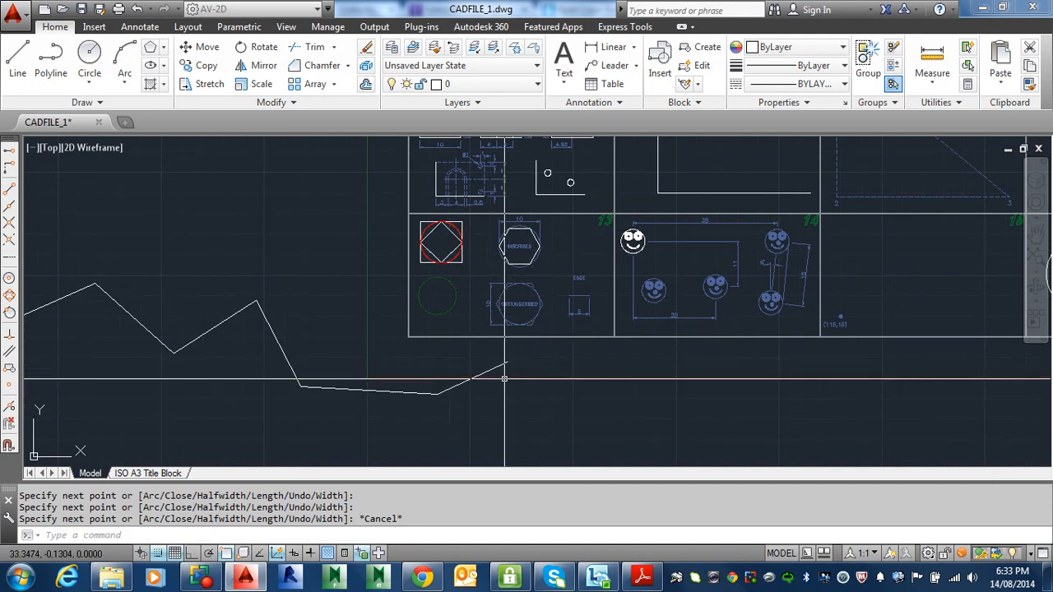
Step: Smooth the zigzag polyline with the Spline option of polyline edit
scroll(451, 391, "down", 2)
middle_click_drag(453, 377, 494, 376)
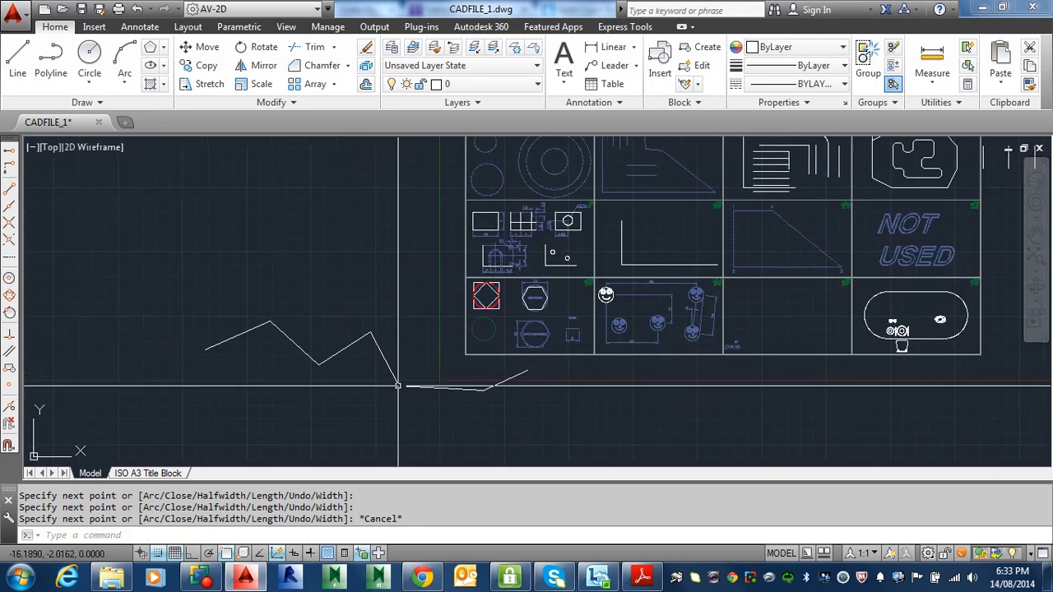
left_click(292, 99)
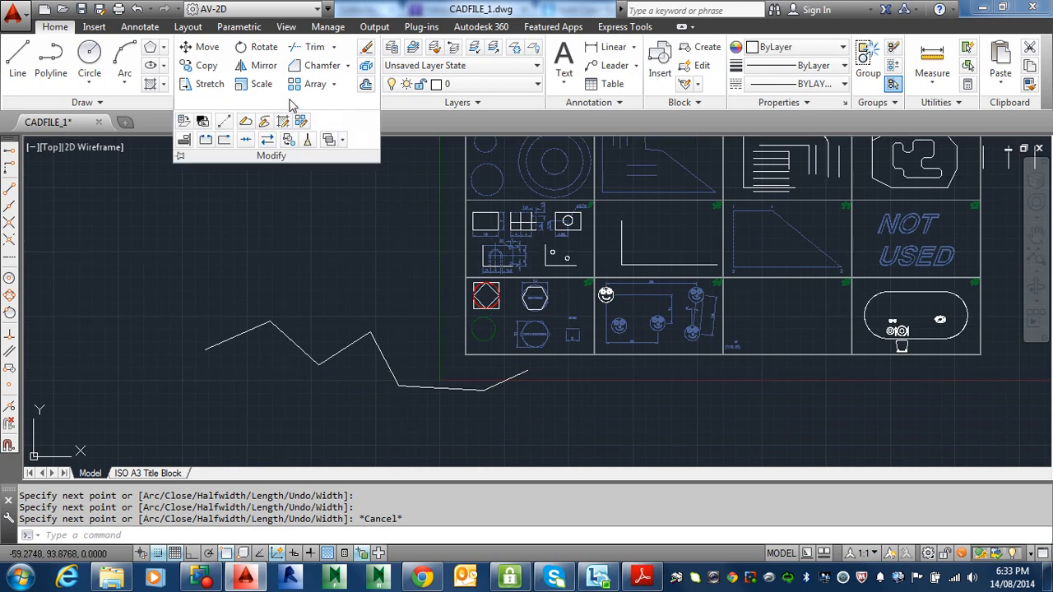
left_click(249, 122)
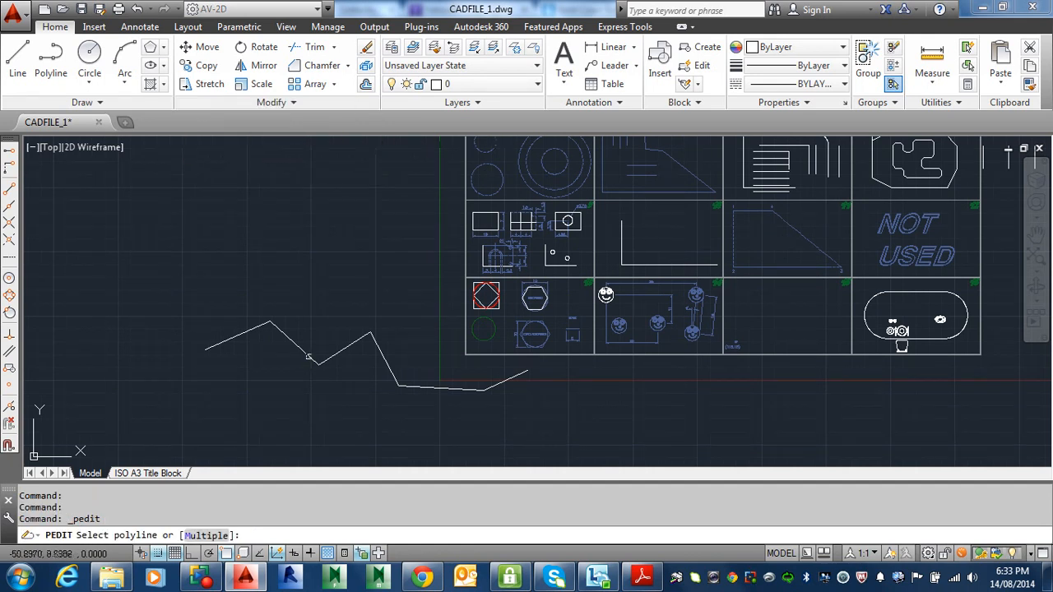
left_click(308, 356)
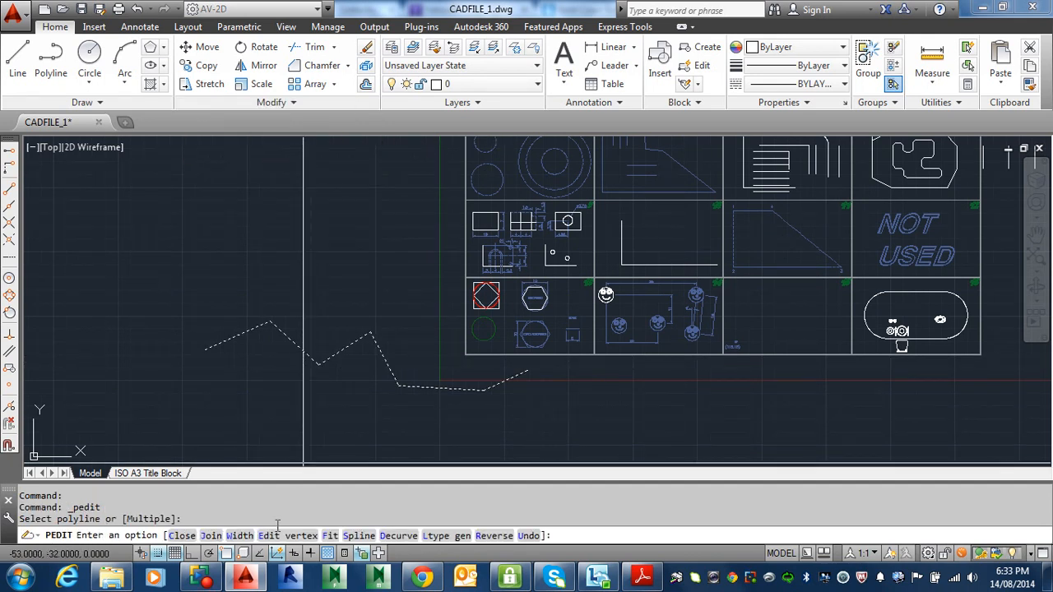
type("s")
key("Return")
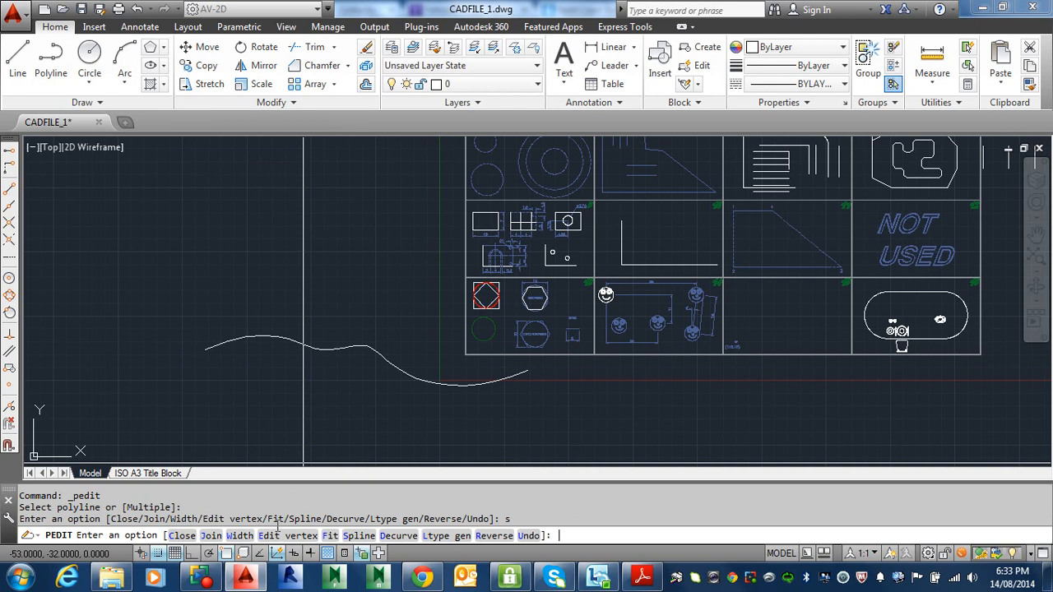
Step: Apply the Fit option to the polyline and undo the whole polyline edit
type("f")
key("Return")
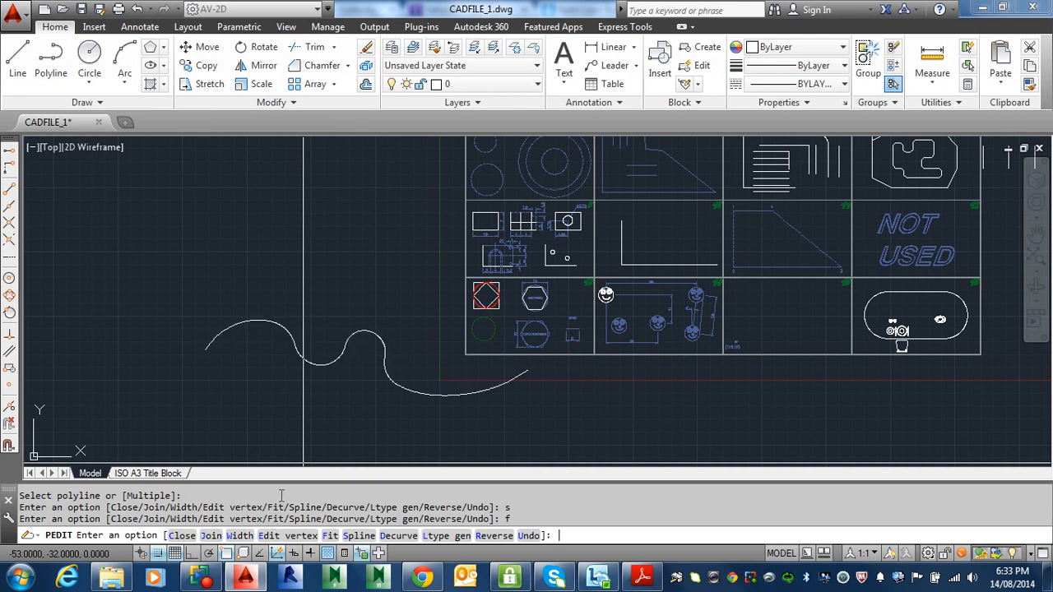
key("Escape")
key("ctrl+z")
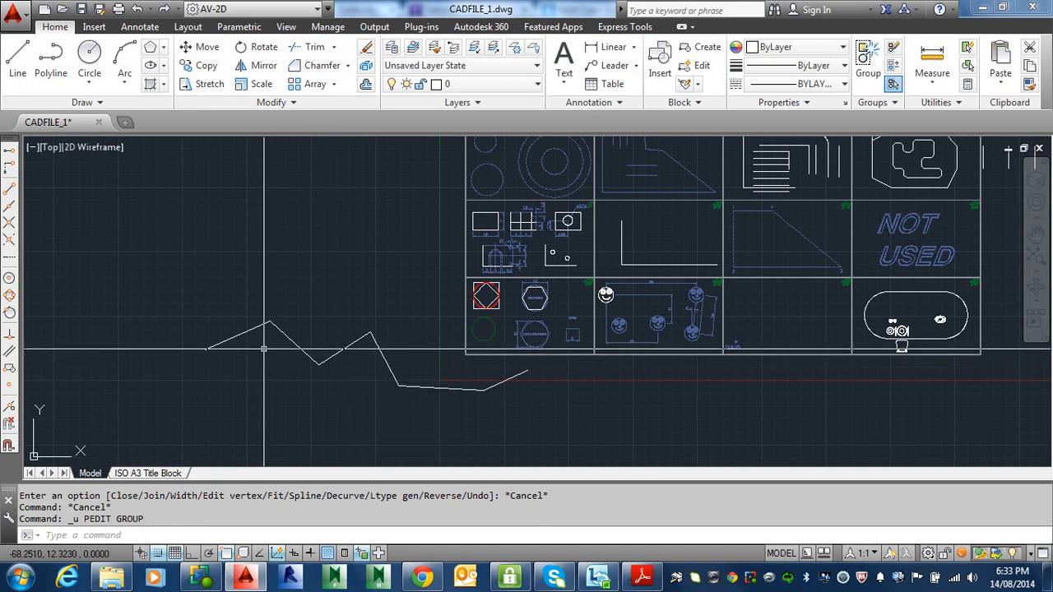
Step: Make TEXT_POINTS the current layer and draw a line slanting up and outward from the zigzag polyline's starting end
left_click(455, 83)
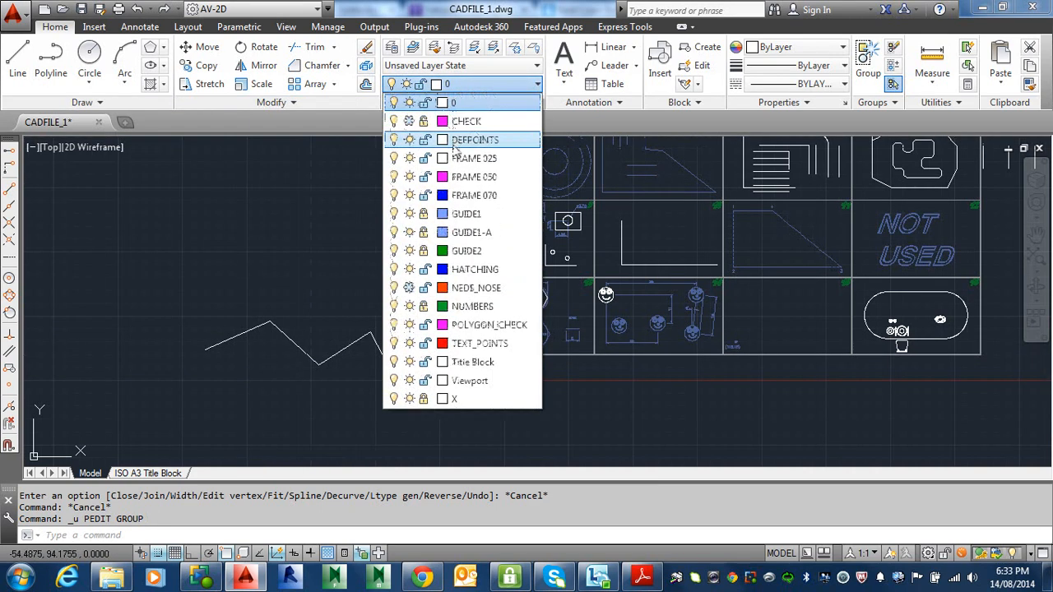
left_click(462, 344)
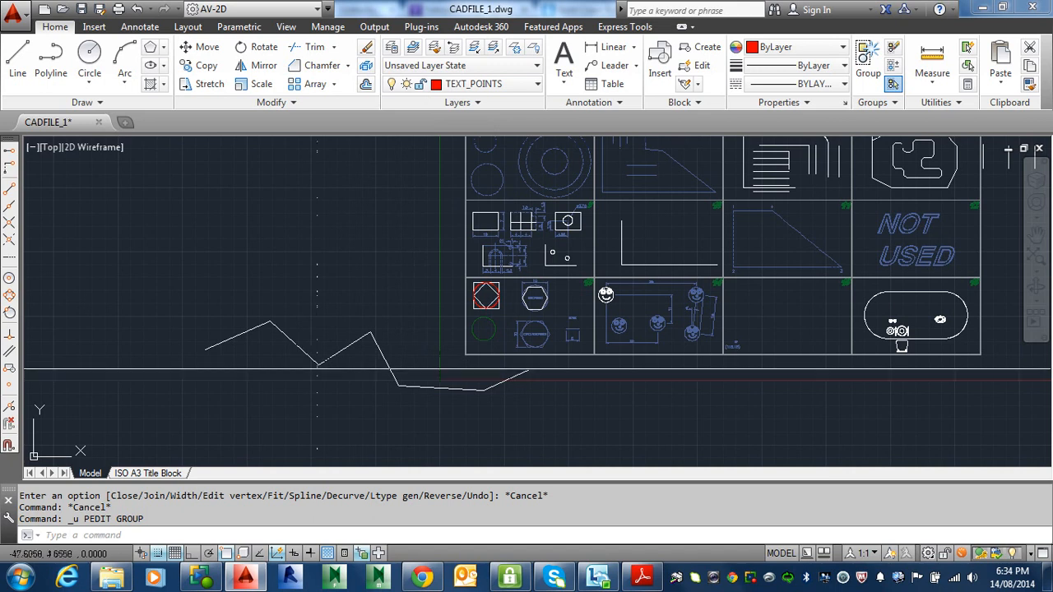
type("L")
key("Return")
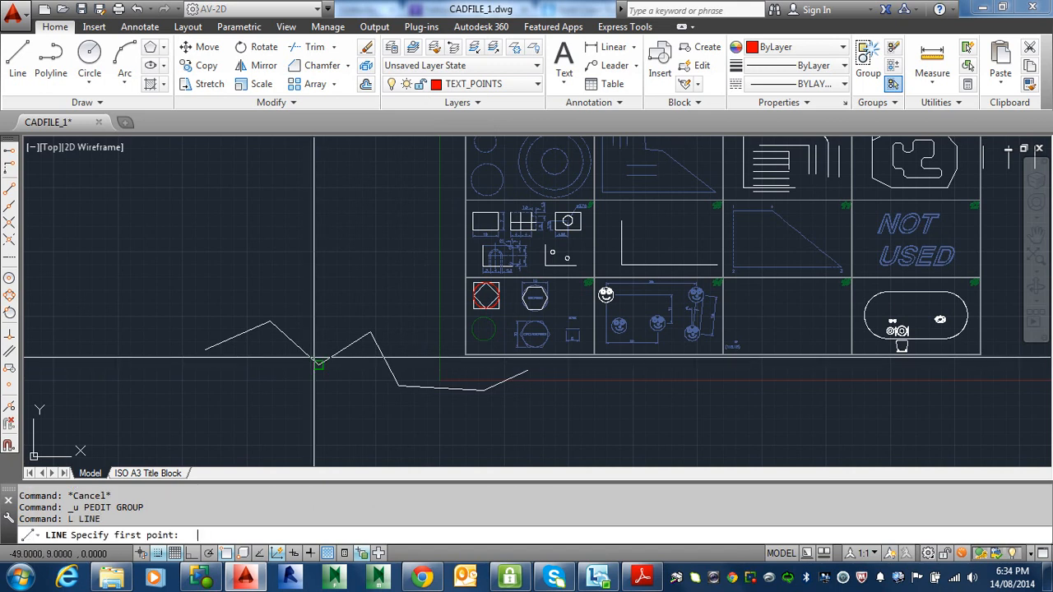
left_click(205, 349)
left_click(173, 293)
key("Return")
key("Return")
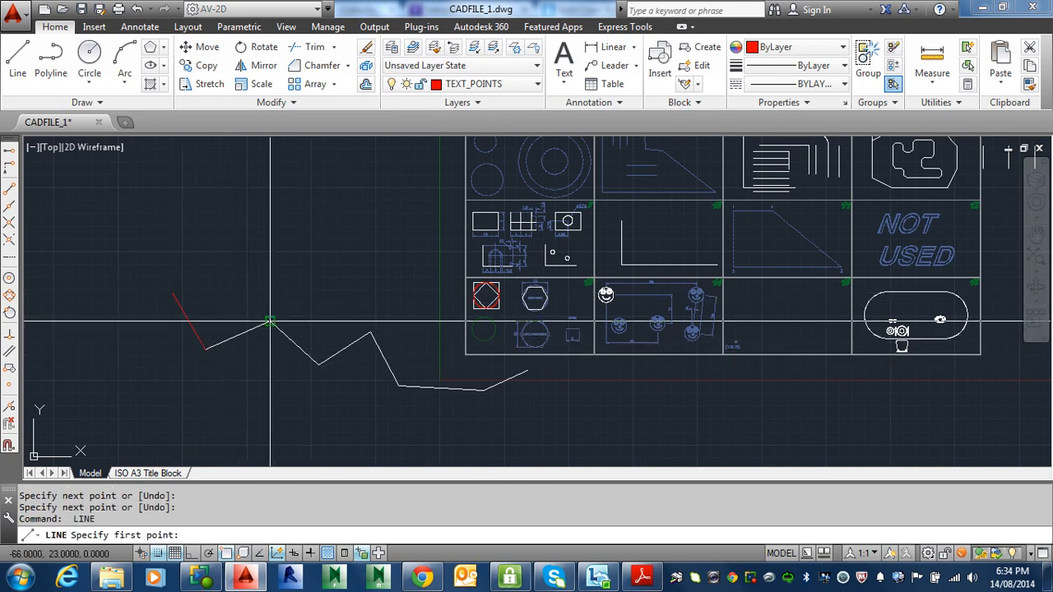
key("Return")
key("Return")
left_click(298, 272)
key("Escape")
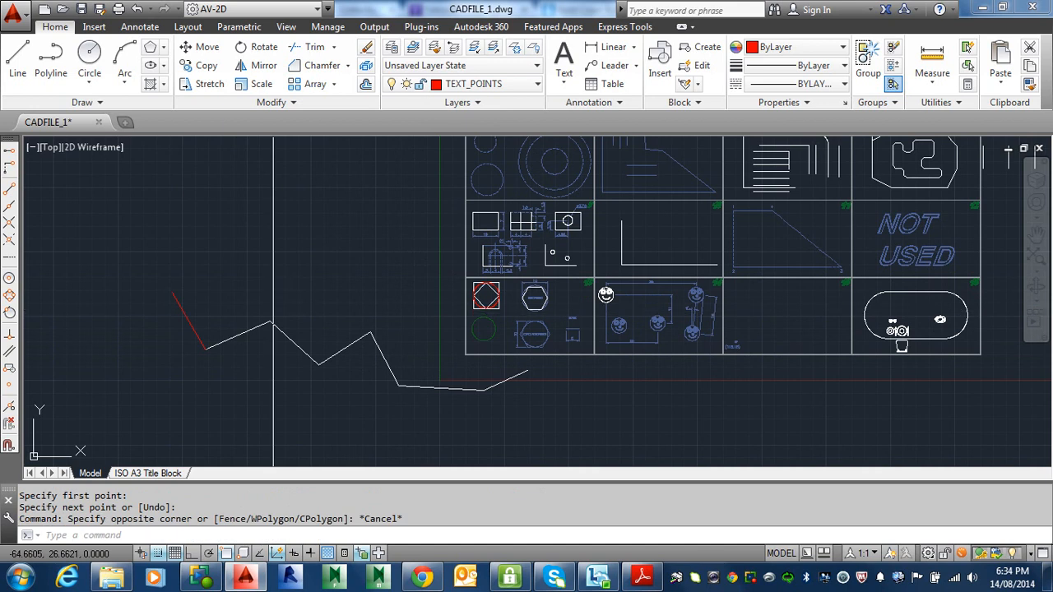
Step: Draw a separate line rising from each of the zigzag polyline's two upper peaks, its second and fourth vertices
key("Return")
left_click(271, 322)
left_click(282, 258)
key("Return")
key("Return")
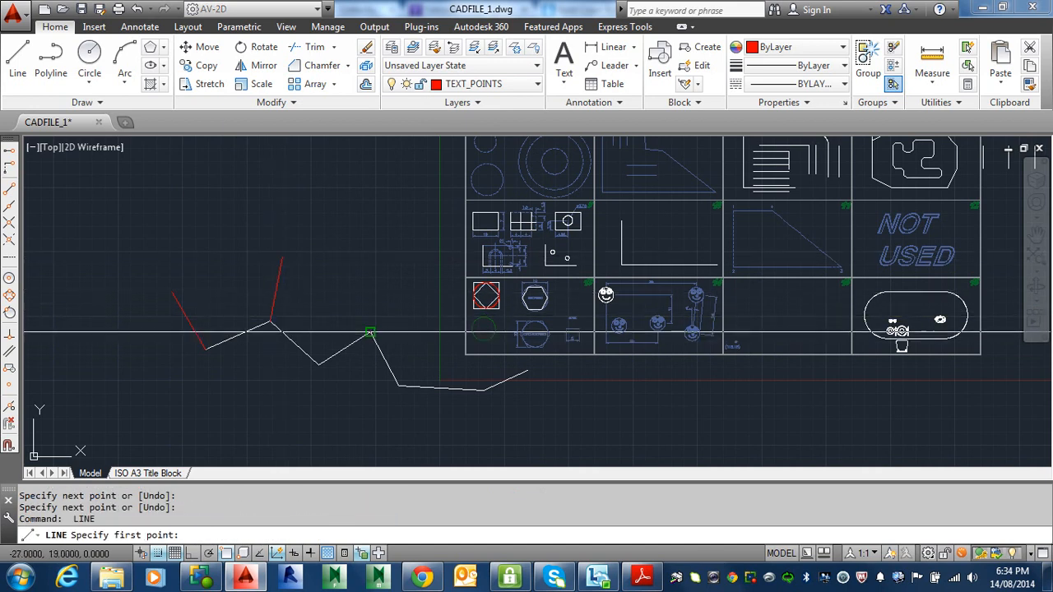
left_click(371, 333)
left_click(376, 284)
key("Return")
Step: Draw a separate downward line from the polyline's third vertex and another from its fifth vertex
key("Return")
left_click(320, 364)
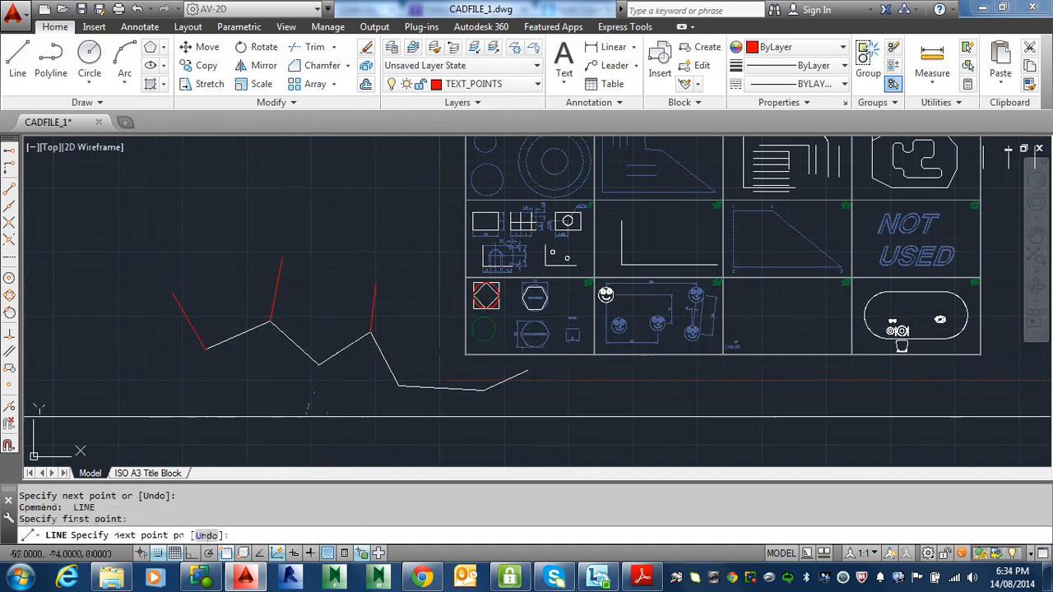
left_click(307, 417)
key("Return")
key("Return")
left_click(398, 385)
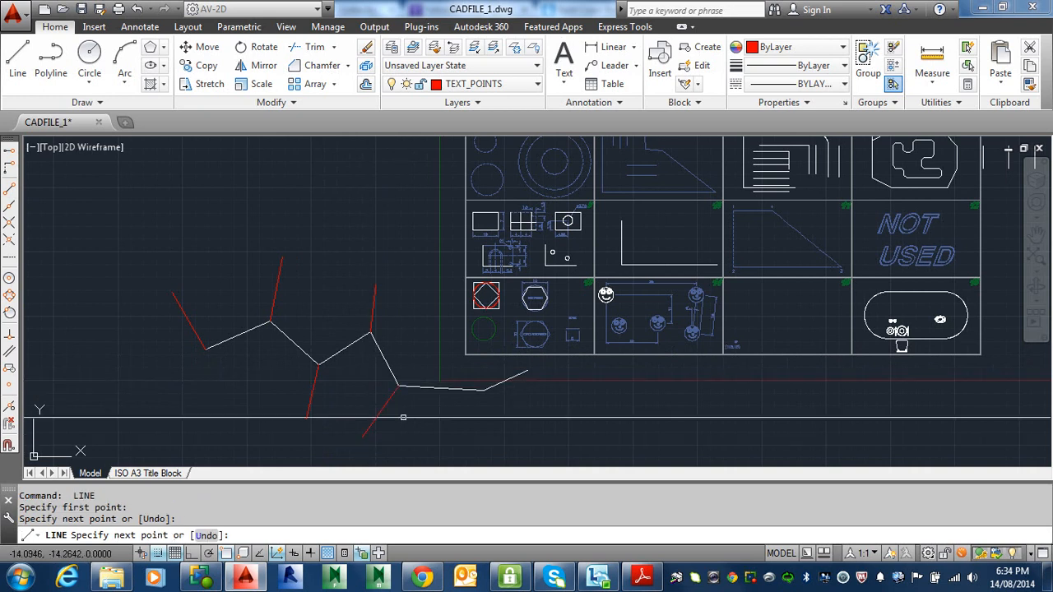
left_click(363, 437)
key("Return")
key("Return")
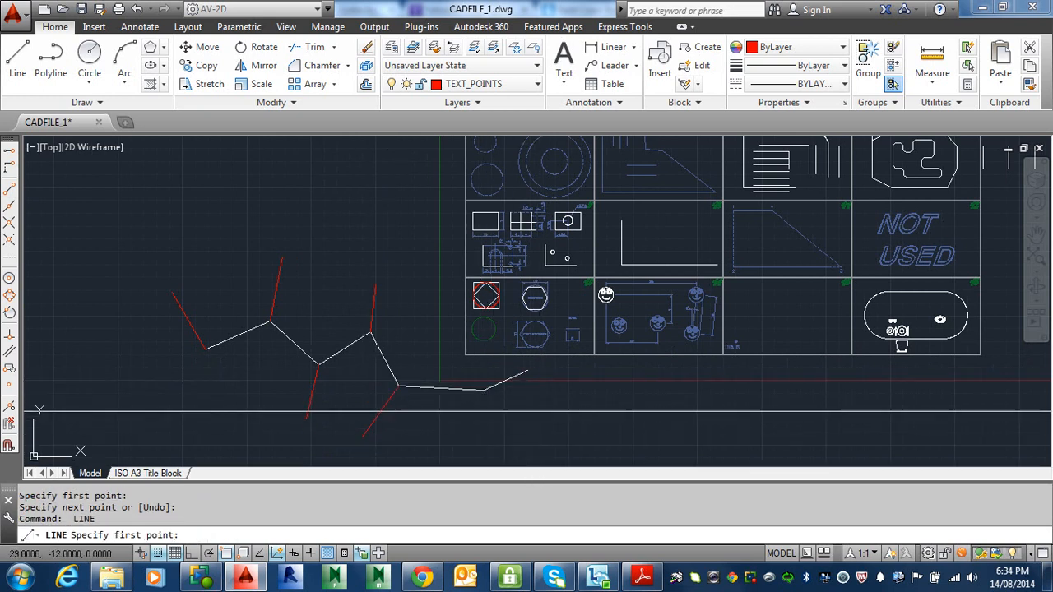
left_click(484, 390)
key("Escape")
Step: Draw a downward line from the polyline's sixth vertex and another from its finishing end to 50,-13
key("Return")
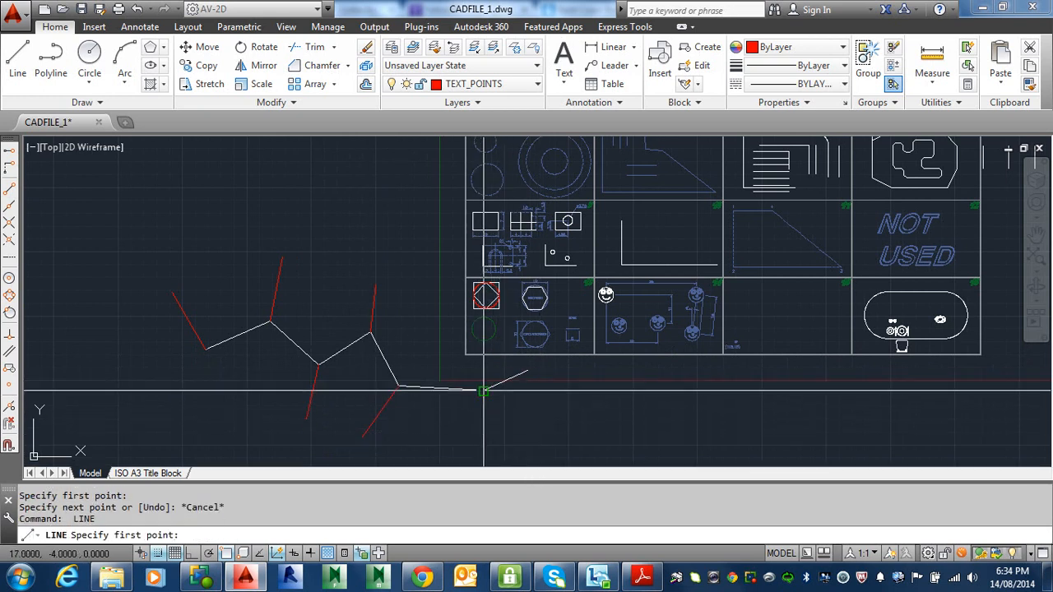
left_click(484, 389)
left_click(505, 424)
key("Return")
key("Return")
left_click(527, 372)
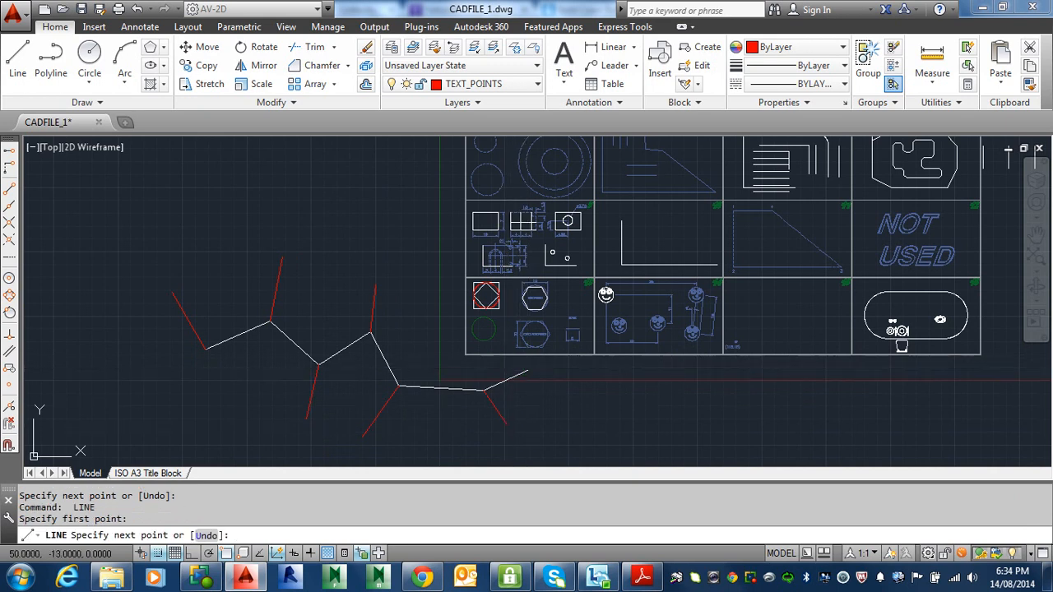
left_click(567, 415)
key("Escape")
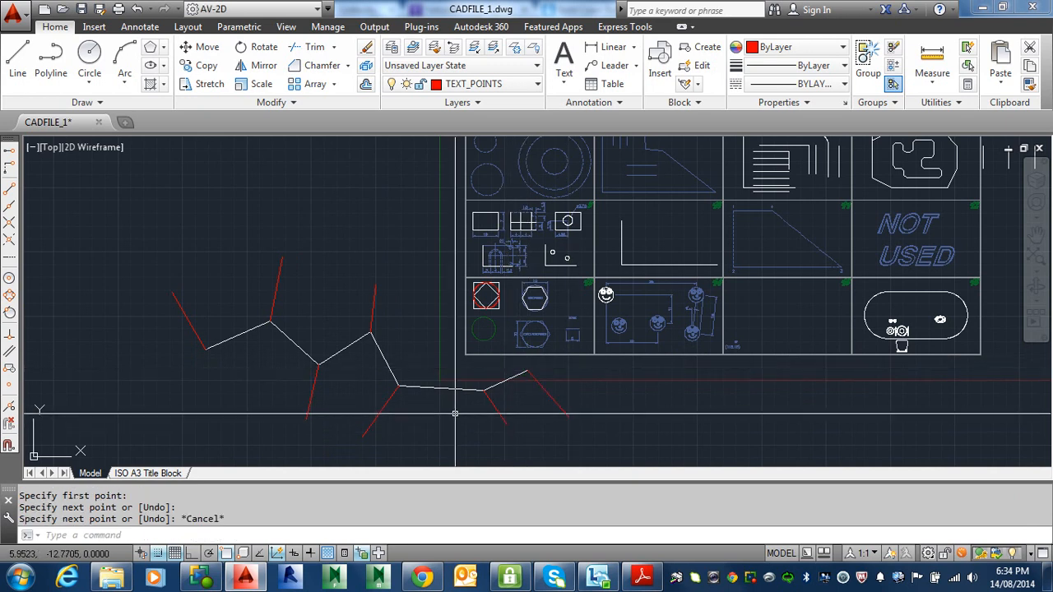
Step: Convert the zigzag polyline between the red marker lines into a curve through its vertices with polyline edit's Fit option
middle_click_drag(674, 240, 766, 267)
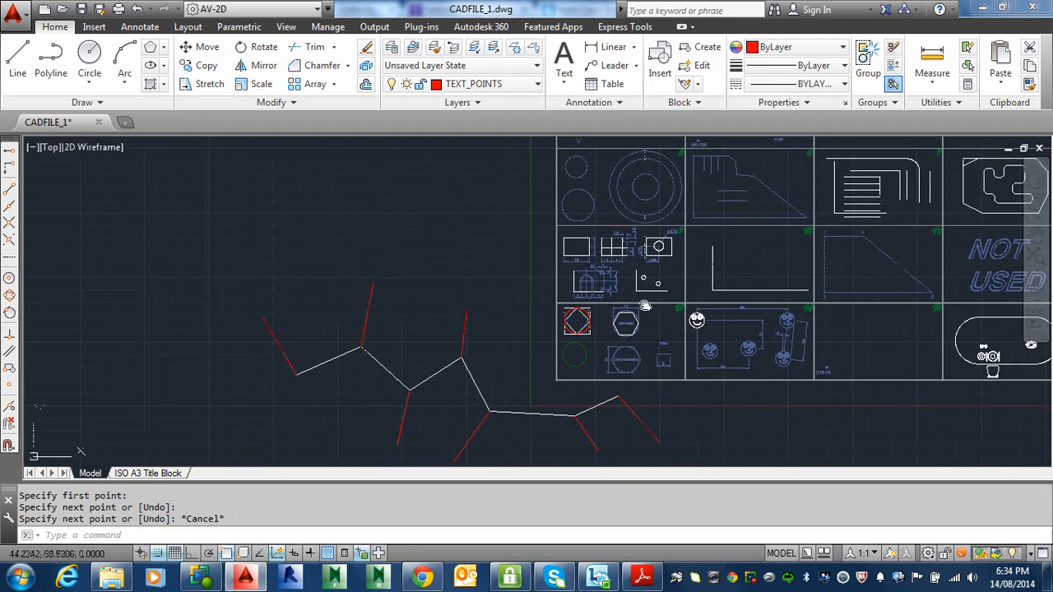
middle_click_drag(645, 305, 612, 264)
key("Escape")
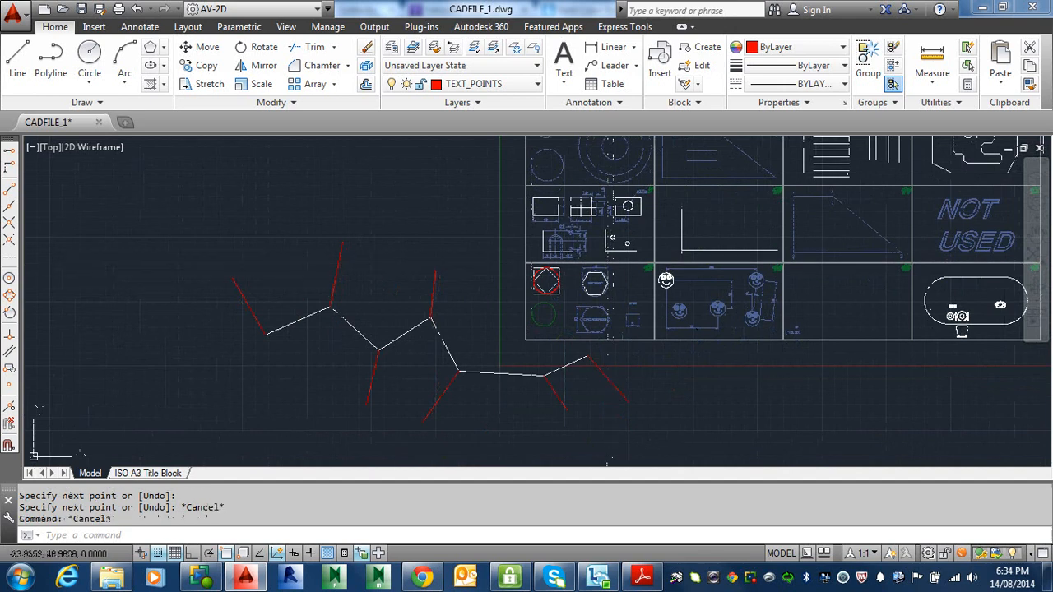
left_click(272, 102)
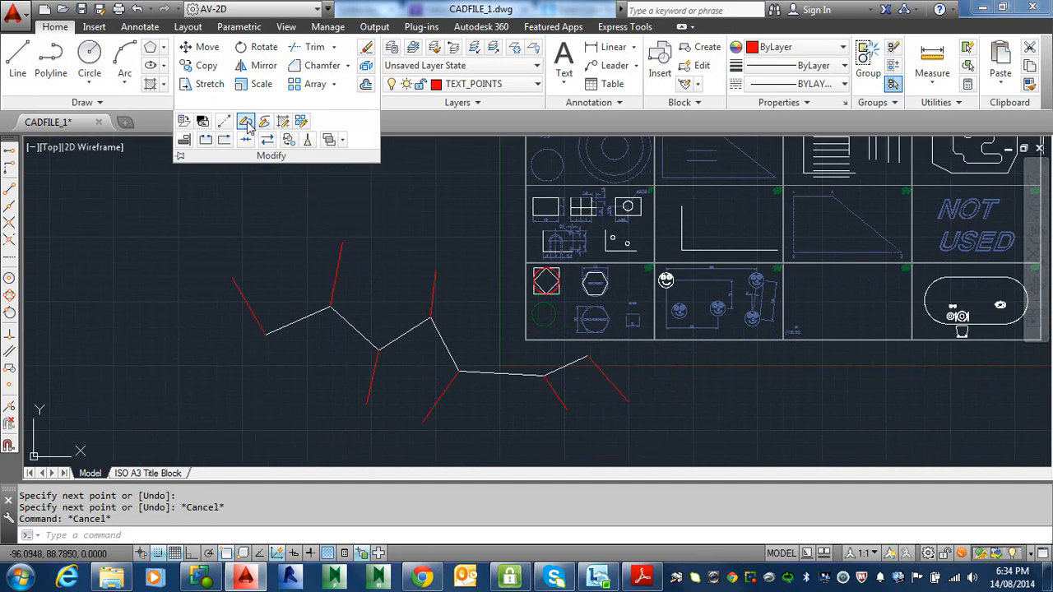
left_click(257, 126)
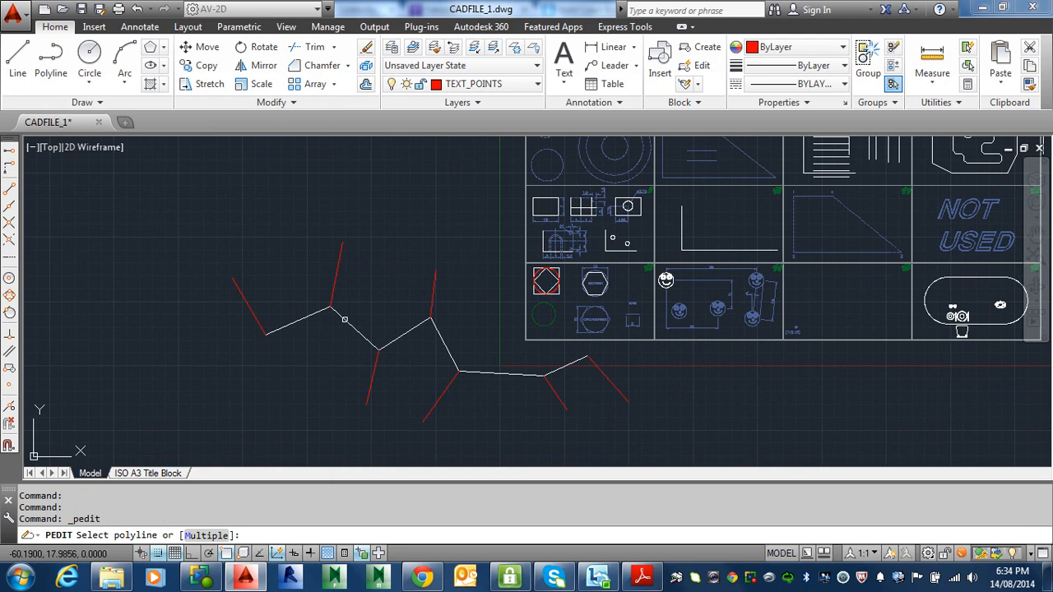
left_click(345, 319)
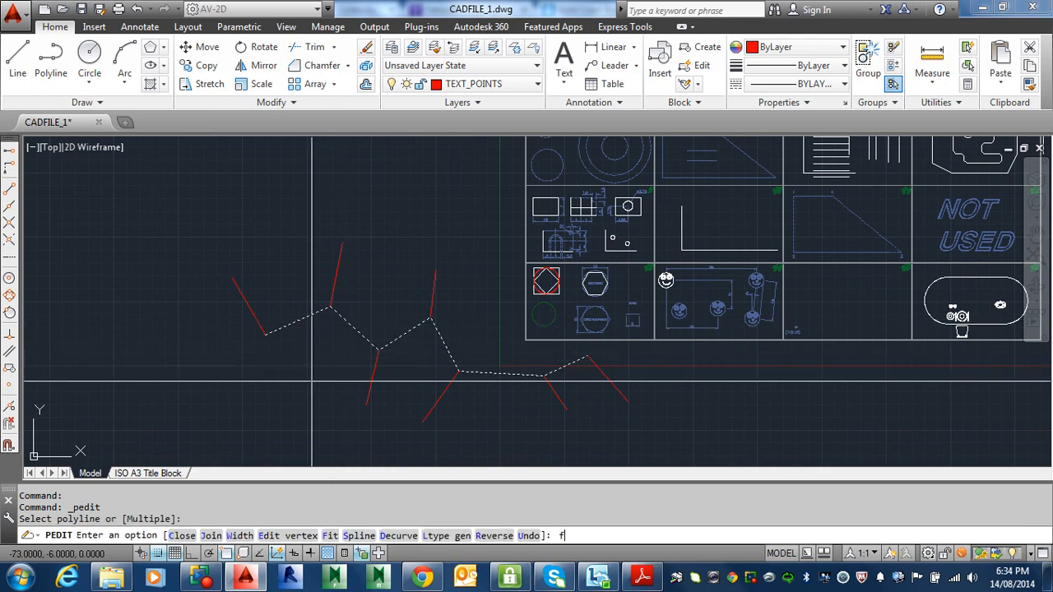
type("f")
key("Return")
scroll(301, 336, "up", 3)
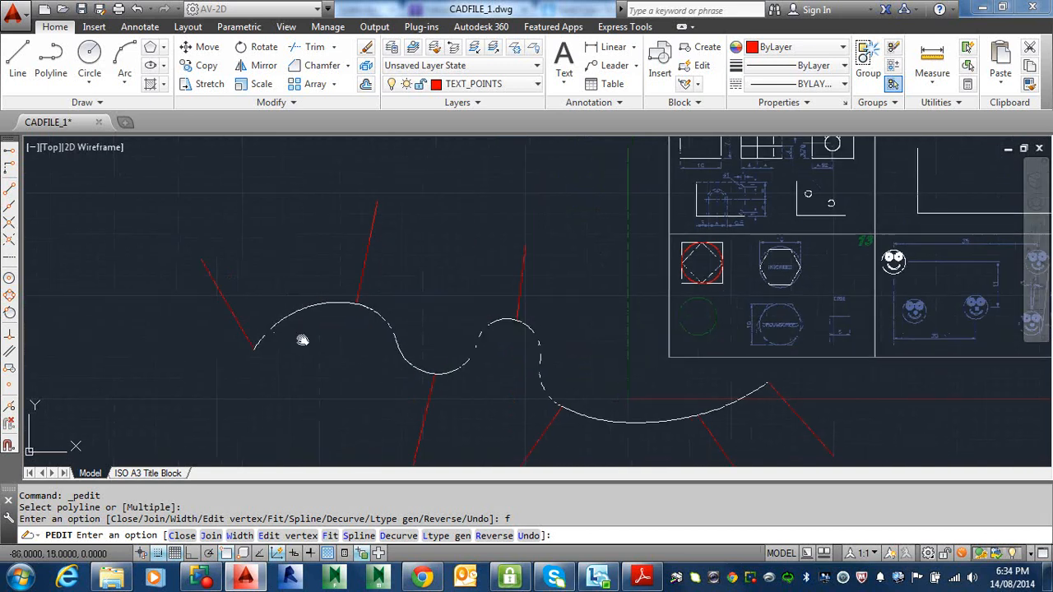
key("Escape")
key("Escape")
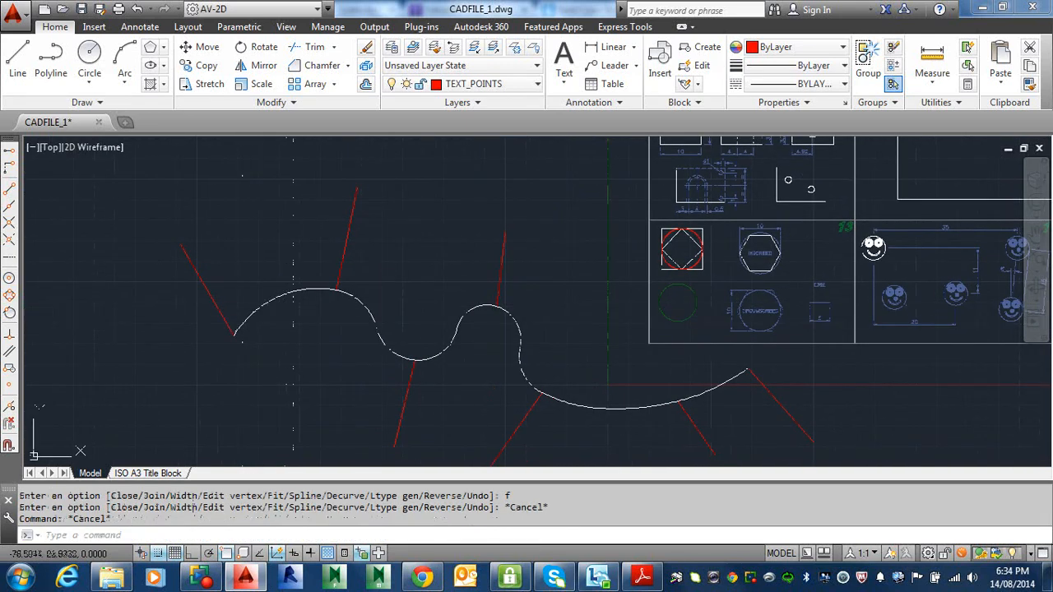
Step: Select the fitted polyline curve and examine where its vertex grips sit relative to the red marker lines
left_click(293, 290)
scroll(309, 313, "up", 2)
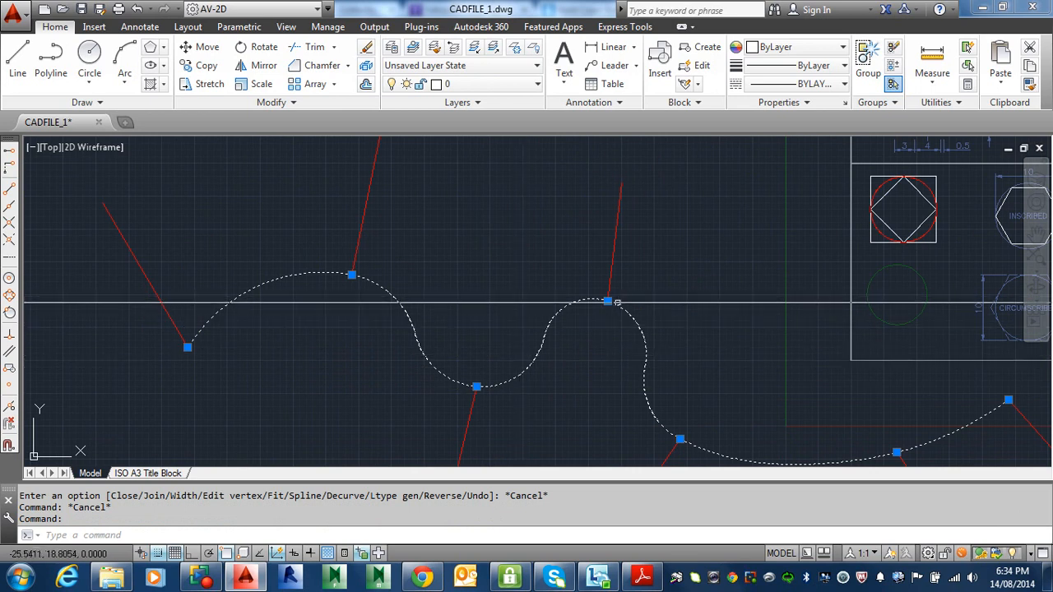
middle_click_drag(660, 430, 623, 376)
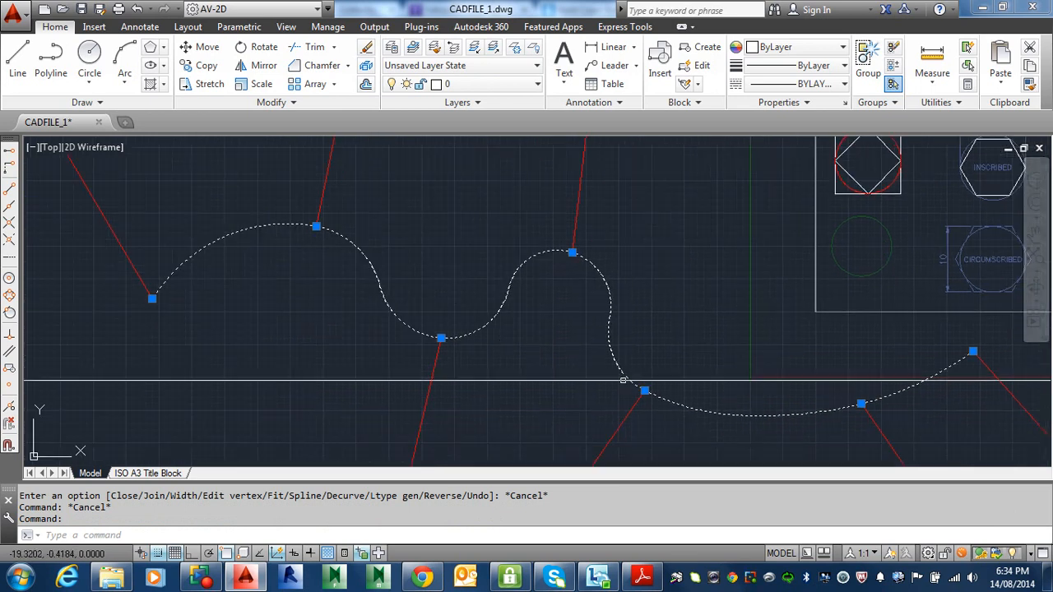
key("Escape")
Step: Apply polyline edit's Fit option again to the curve between the red marker lines
type("p")
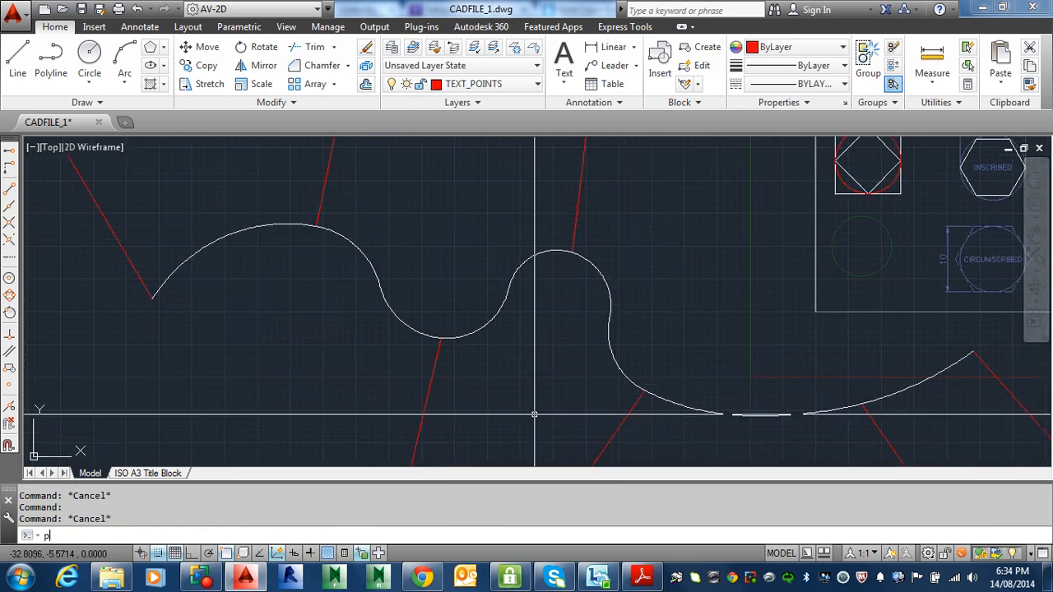
type("e")
key("Return")
left_click(374, 281)
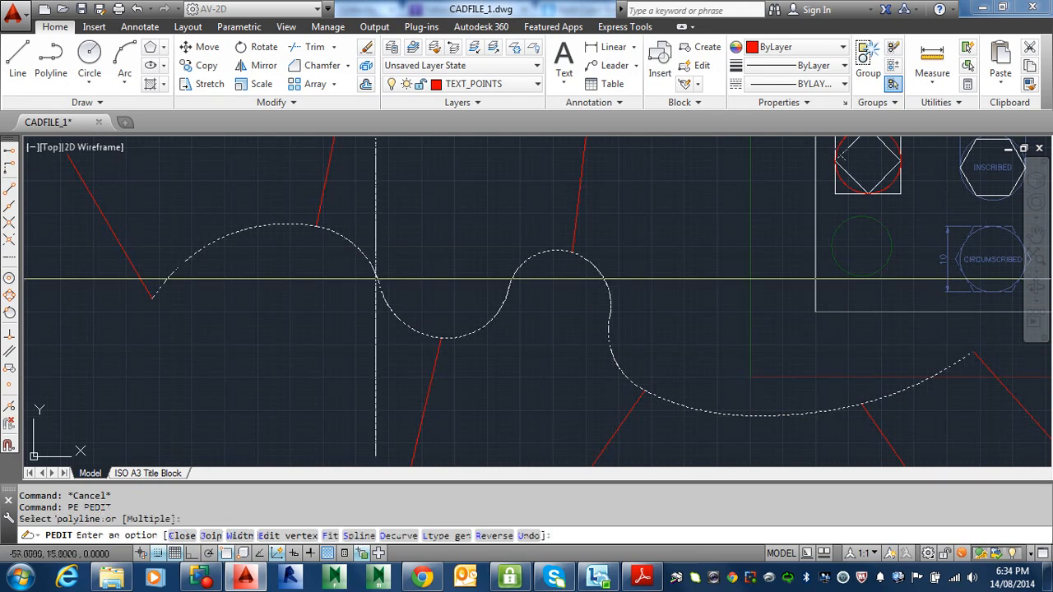
type("f")
key("Return")
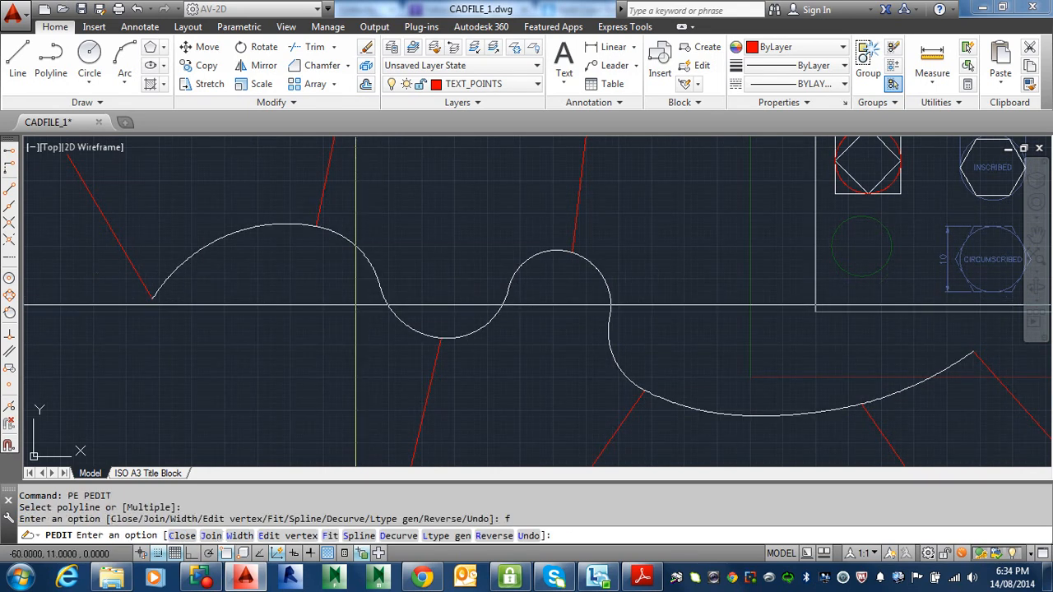
Step: Undo the Fit edits on the polyline, back to its straight zigzag segments
key("Escape")
key("Return")
key("Return")
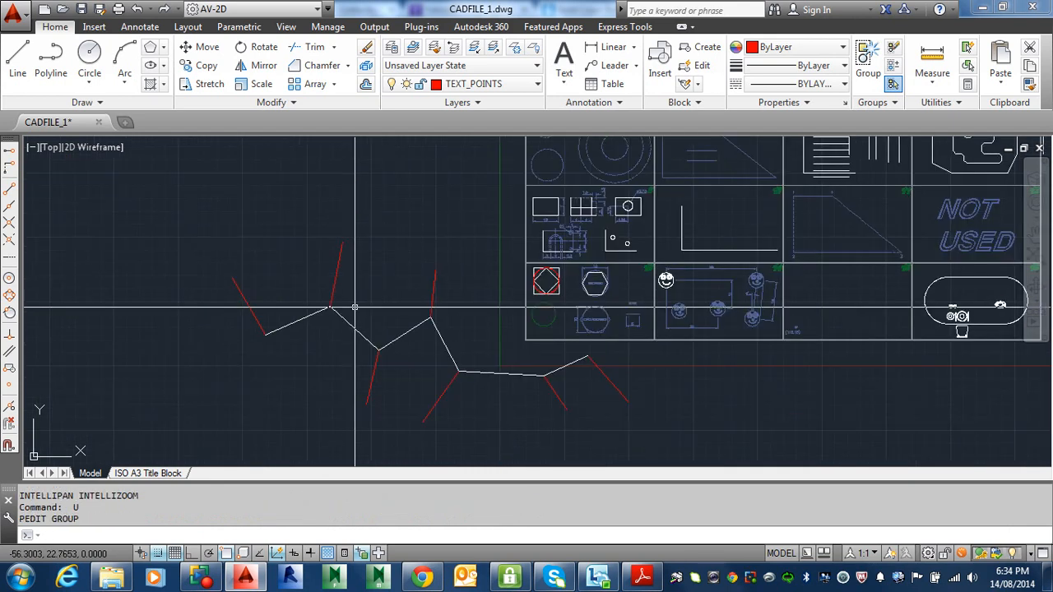
Step: Convert the straight zigzag polyline between the red marker lines into a smooth curve with polyline edit's Spline option
type("pe")
key("Return")
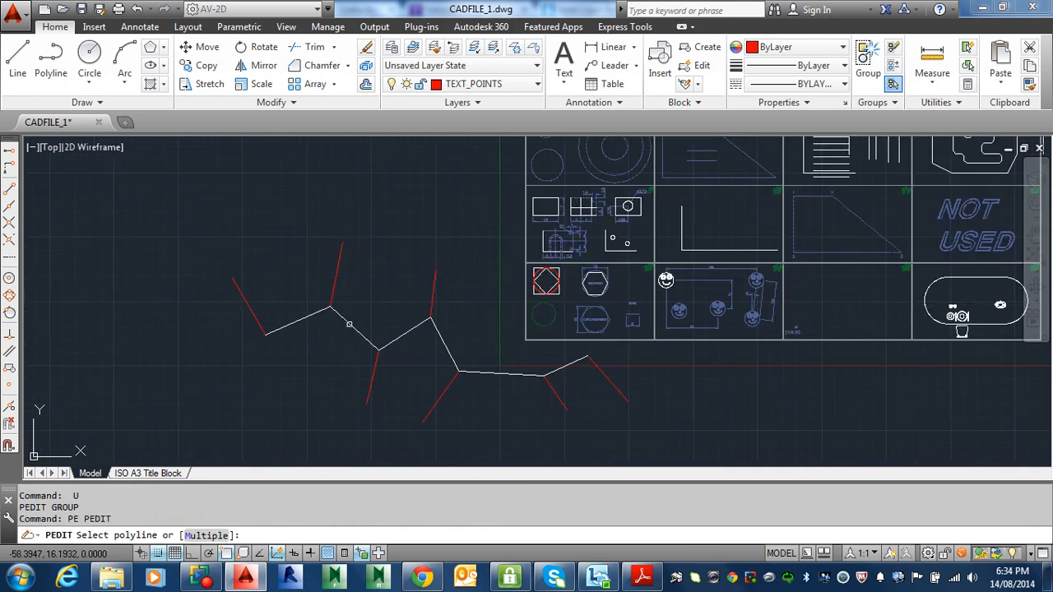
left_click(349, 325)
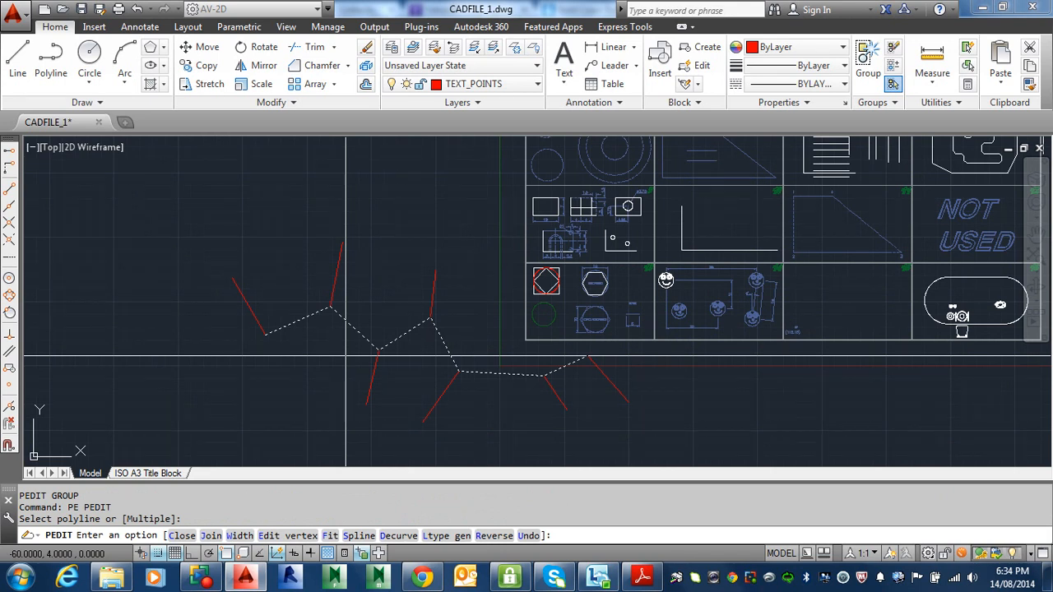
type("s")
key("Return")
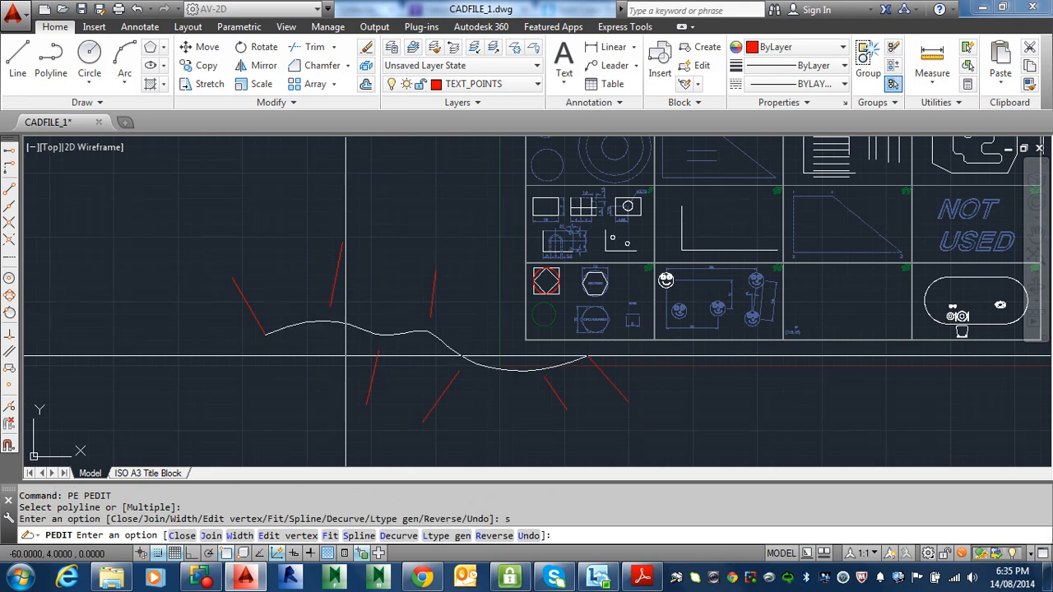
scroll(428, 380, "up", 2)
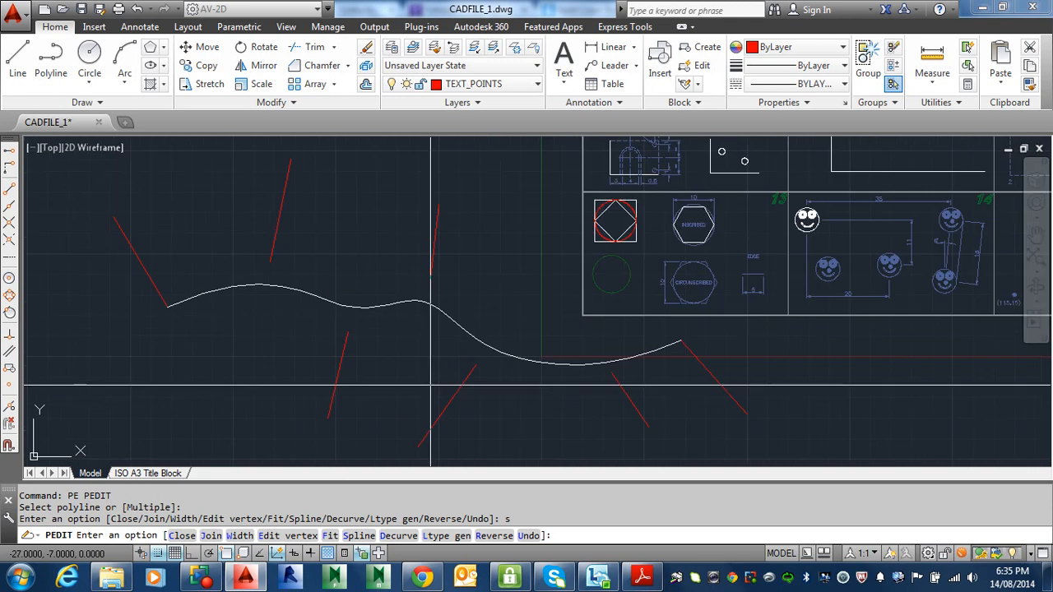
key("Escape")
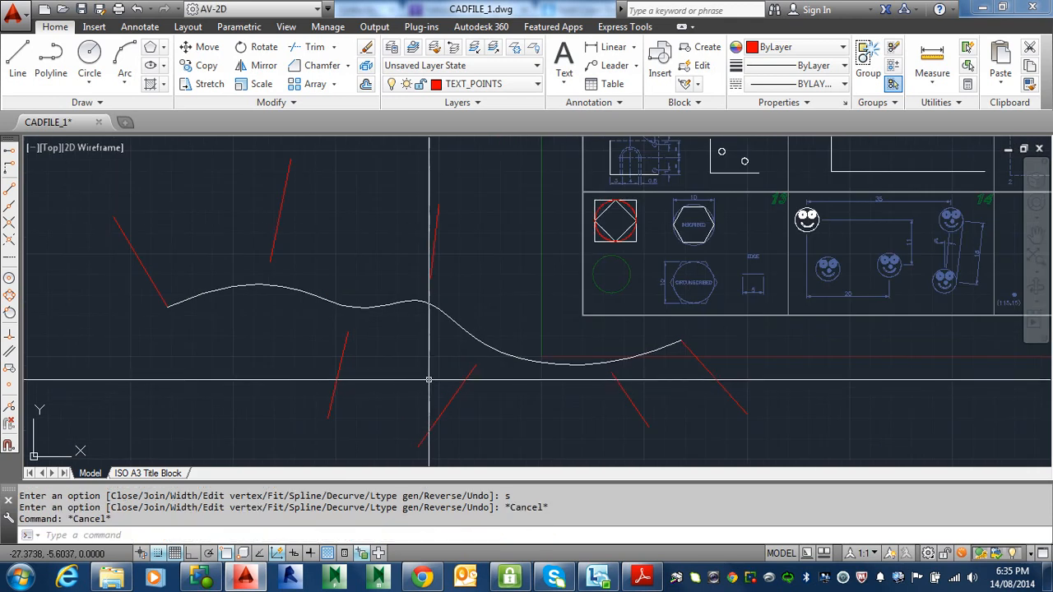
Step: Try to stretch the splined polyline upward from its third control vertex
left_click(358, 307)
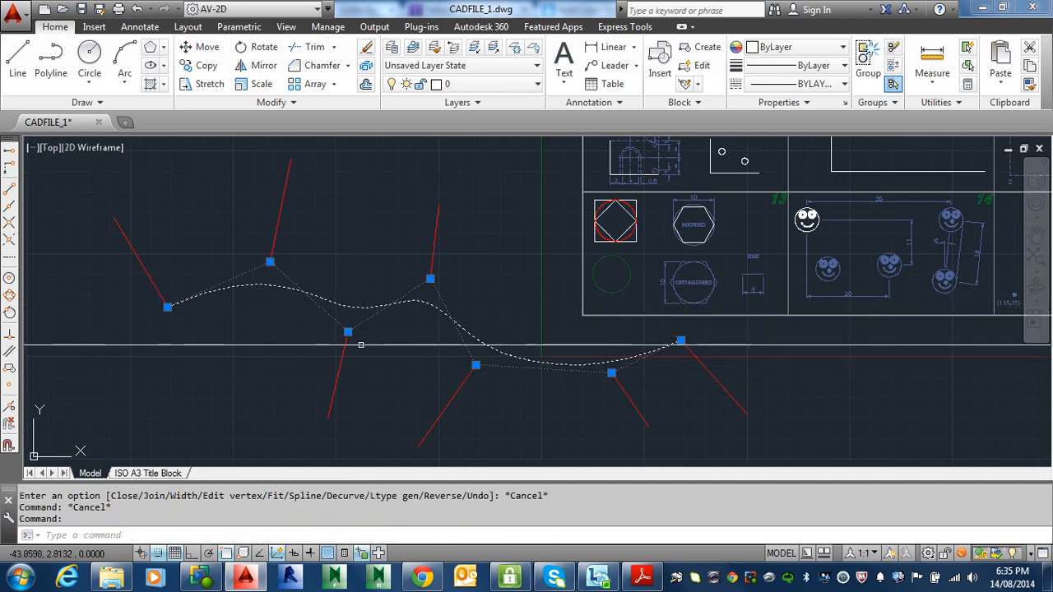
left_click(348, 331)
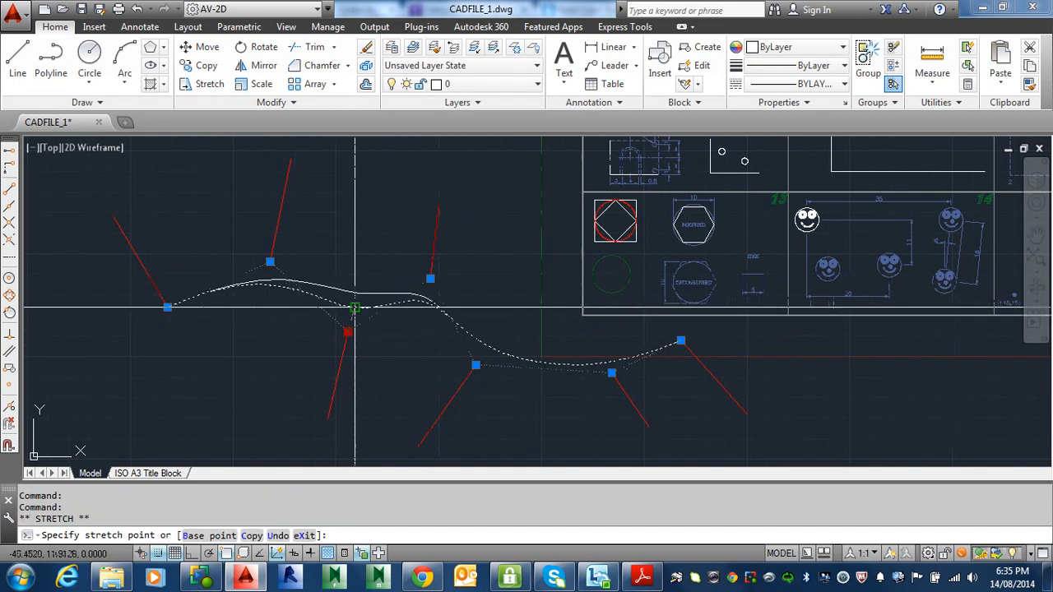
key("Escape")
key("Escape")
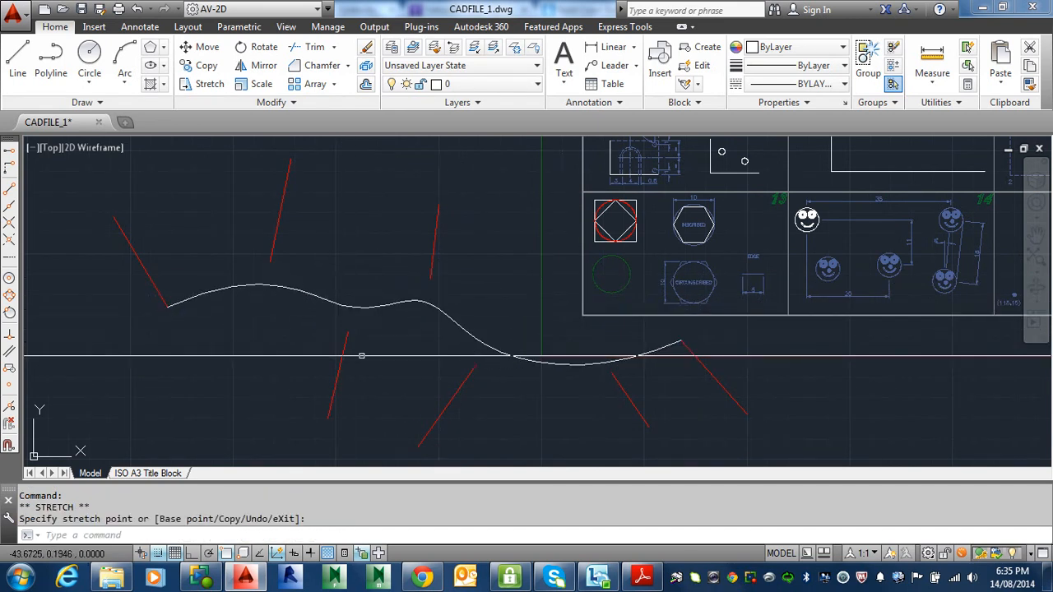
type("`")
key("Escape")
type("`")
Step: Convert the diamond inside exercise 13's square into a circular curve with polyline edit's Fit option
scroll(483, 280, "down", 1)
middle_click_drag(525, 292, 435, 324)
scroll(664, 382, "up", 1)
scroll(512, 311, "up", 2)
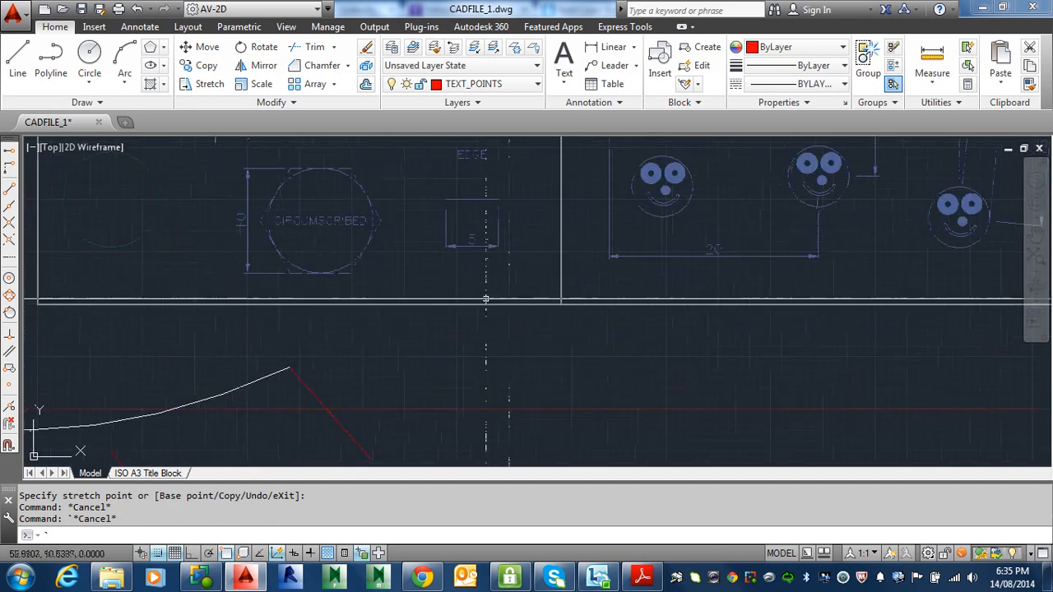
mouse_move(486, 299)
middle_mouse_down()
mouse_move(595, 430)
mouse_move(517, 348)
mouse_move(549, 379)
middle_mouse_up()
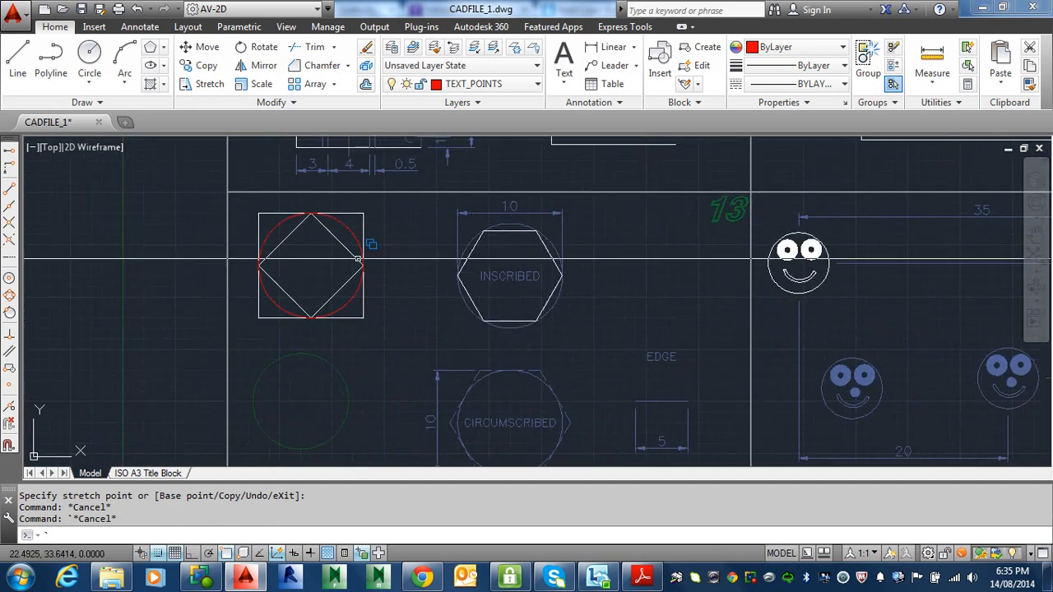
key("Escape")
key("Escape")
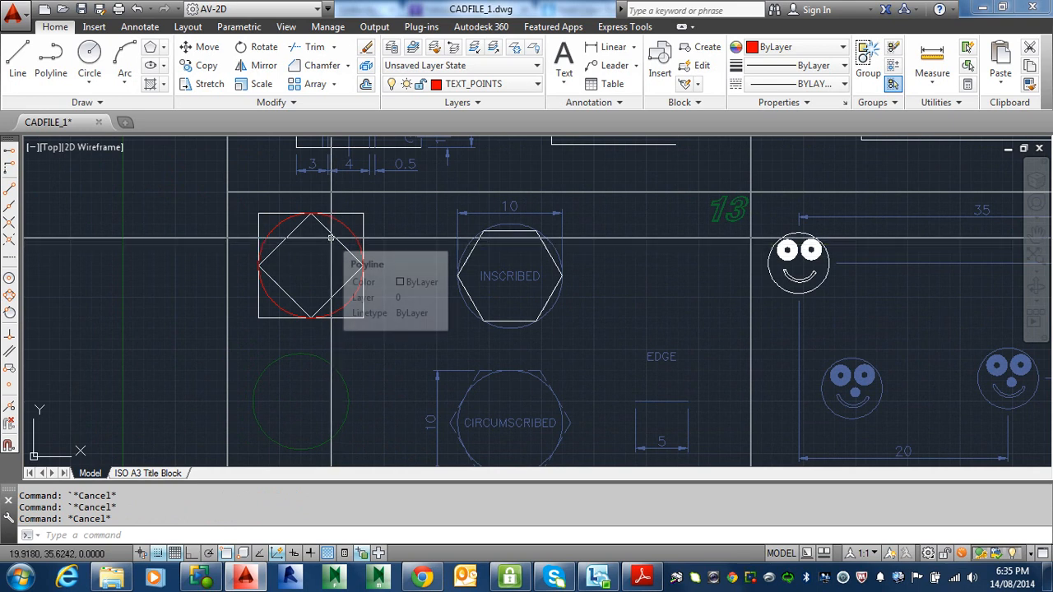
type("pe")
key("Return")
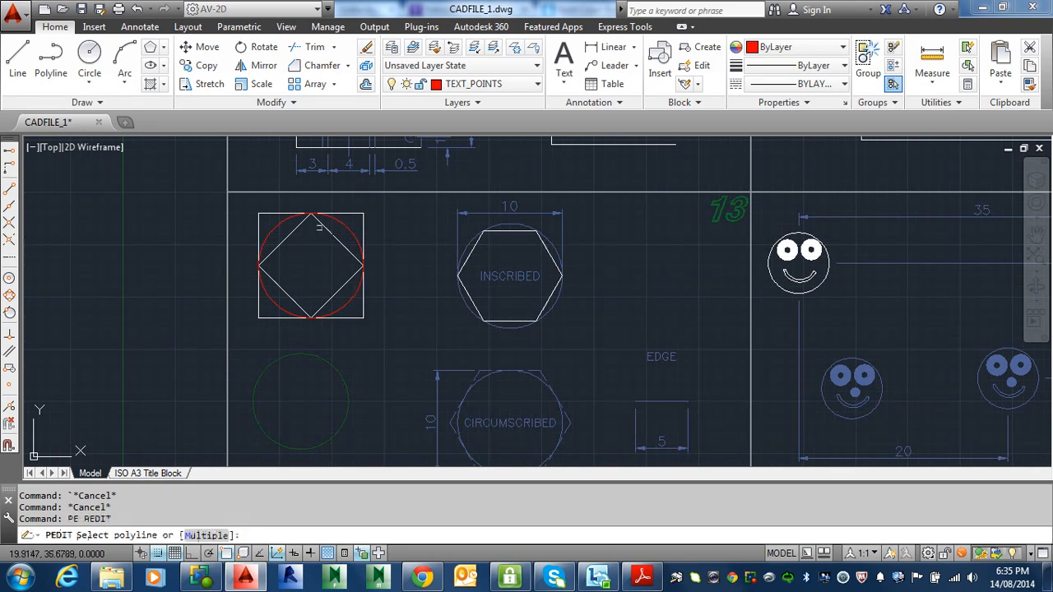
left_click(330, 228)
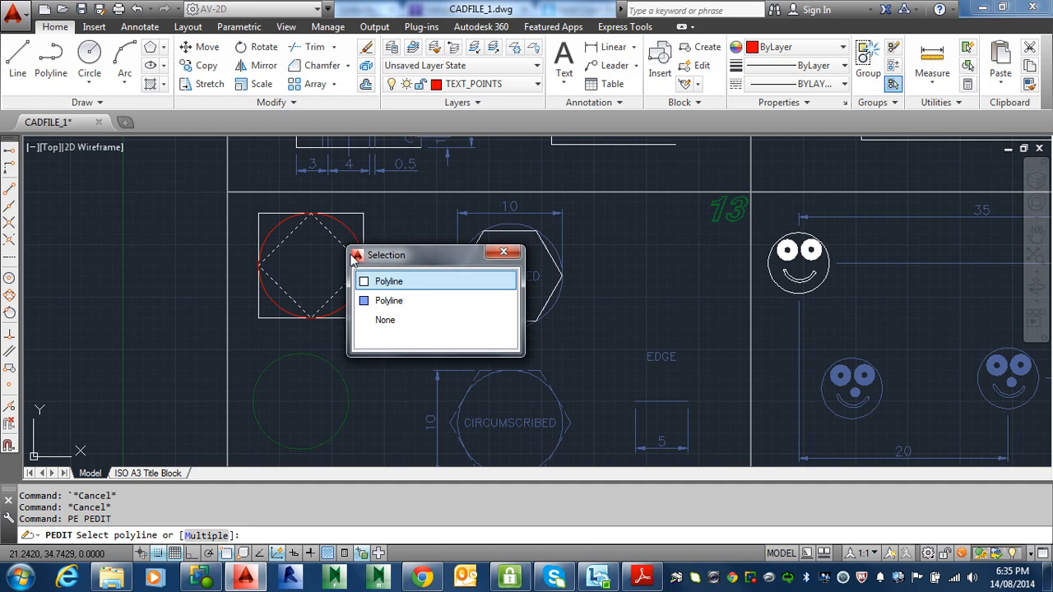
left_click(377, 284)
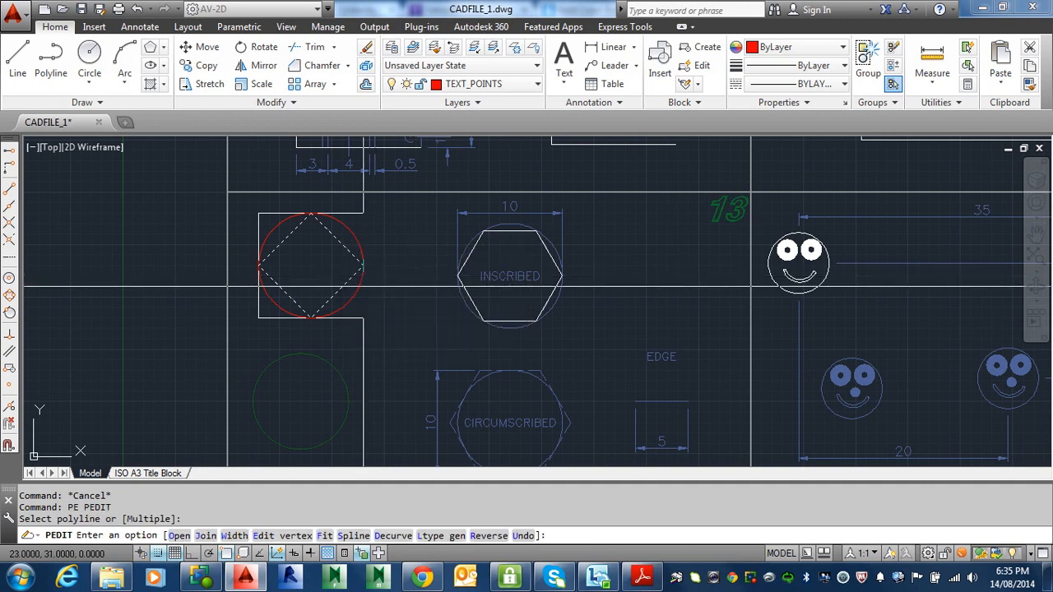
type("f")
key("Return")
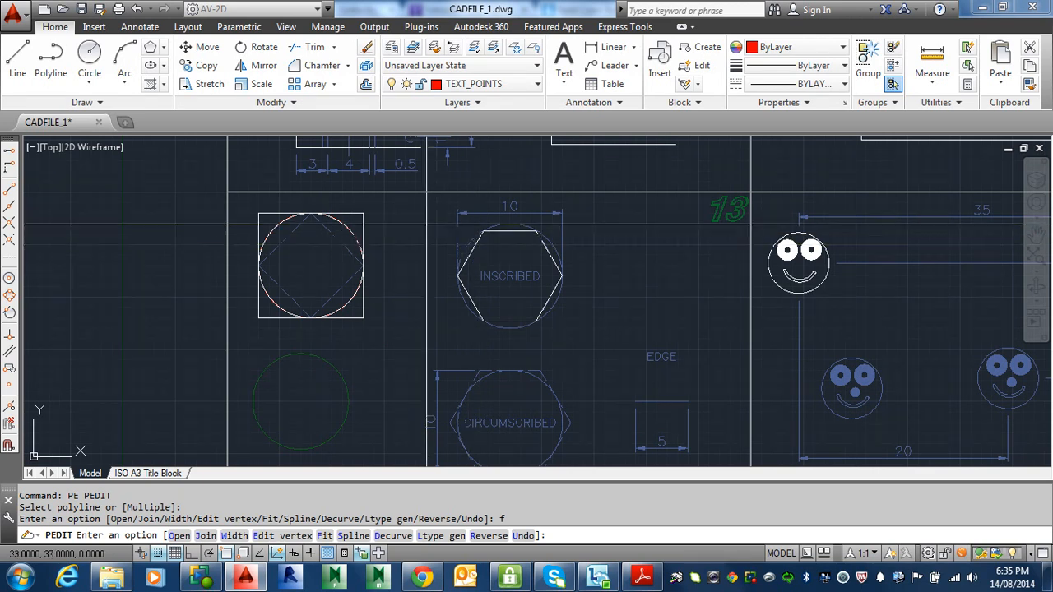
key("Escape")
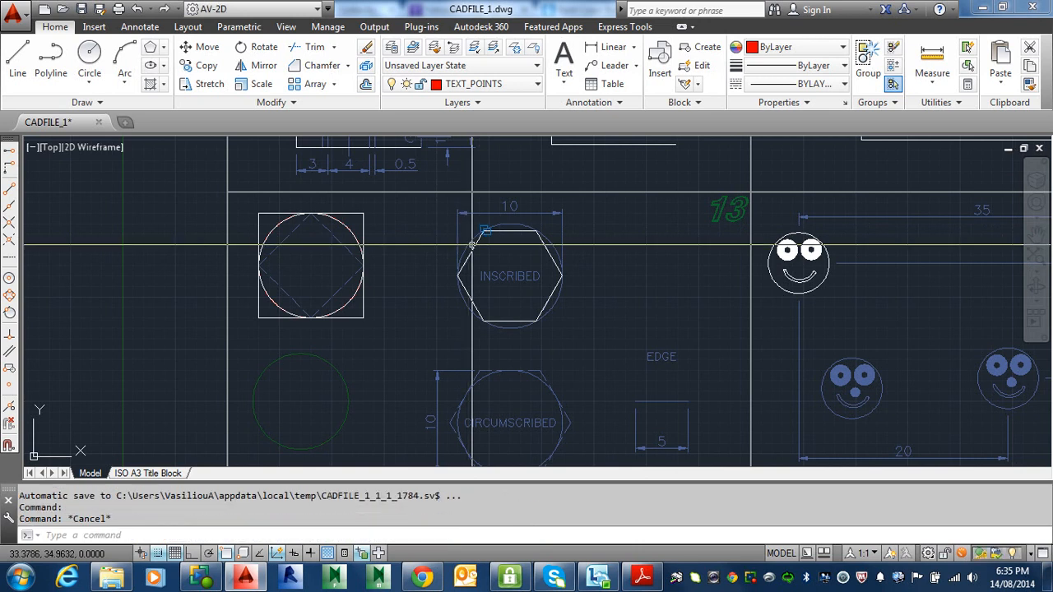
scroll(473, 245, "down", 4)
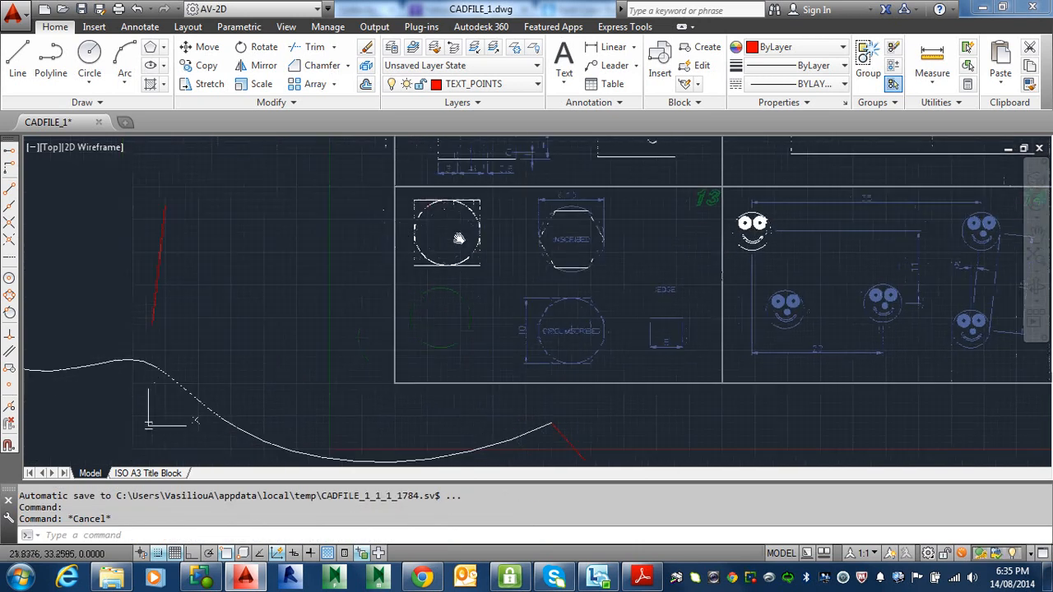
middle_click_drag(295, 301, 506, 289)
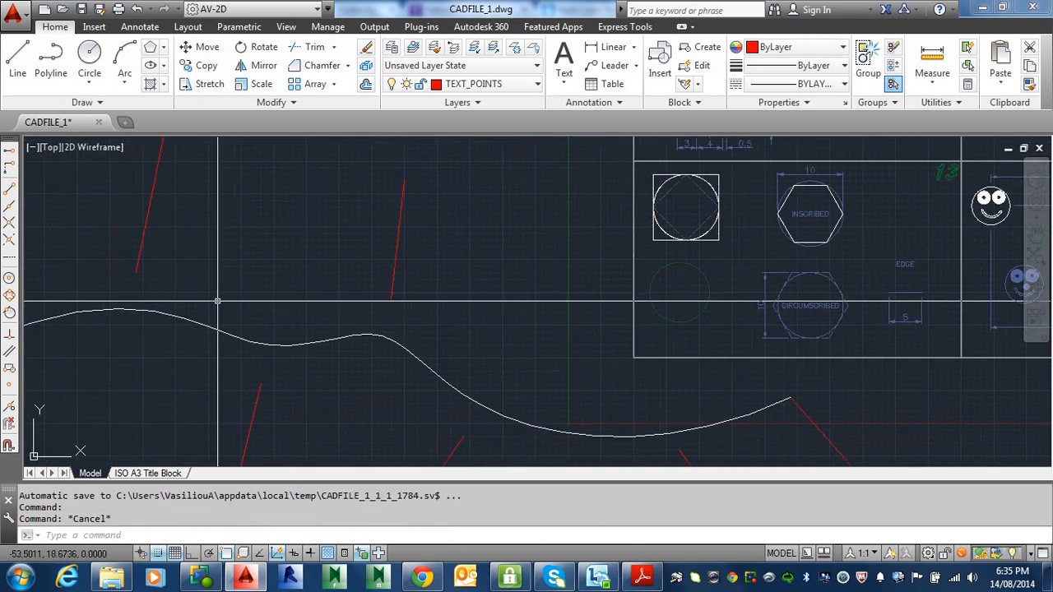
middle_click_drag(258, 291, 341, 330)
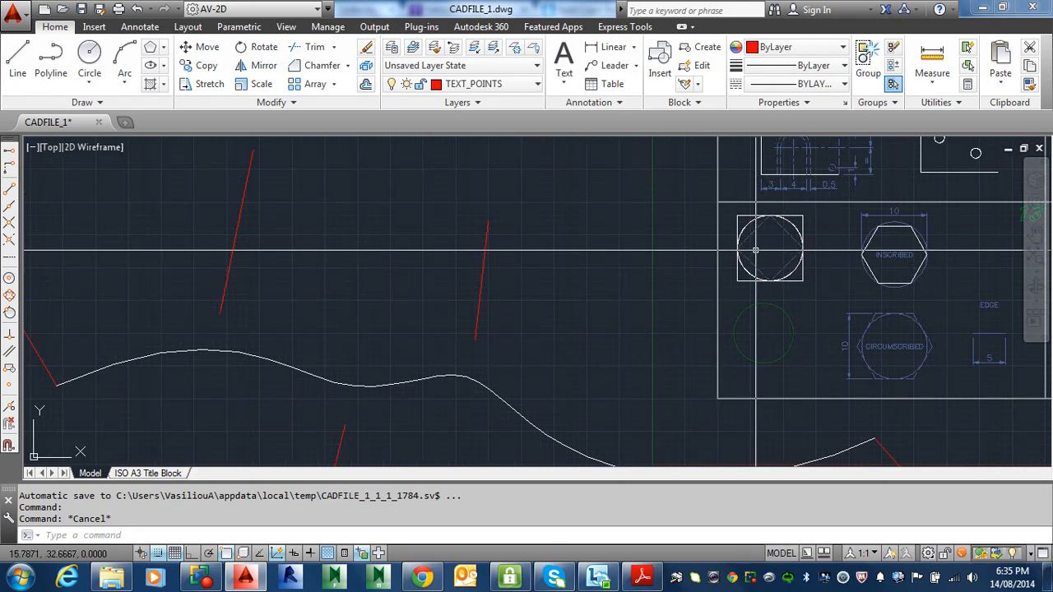
scroll(756, 250, "down", 3)
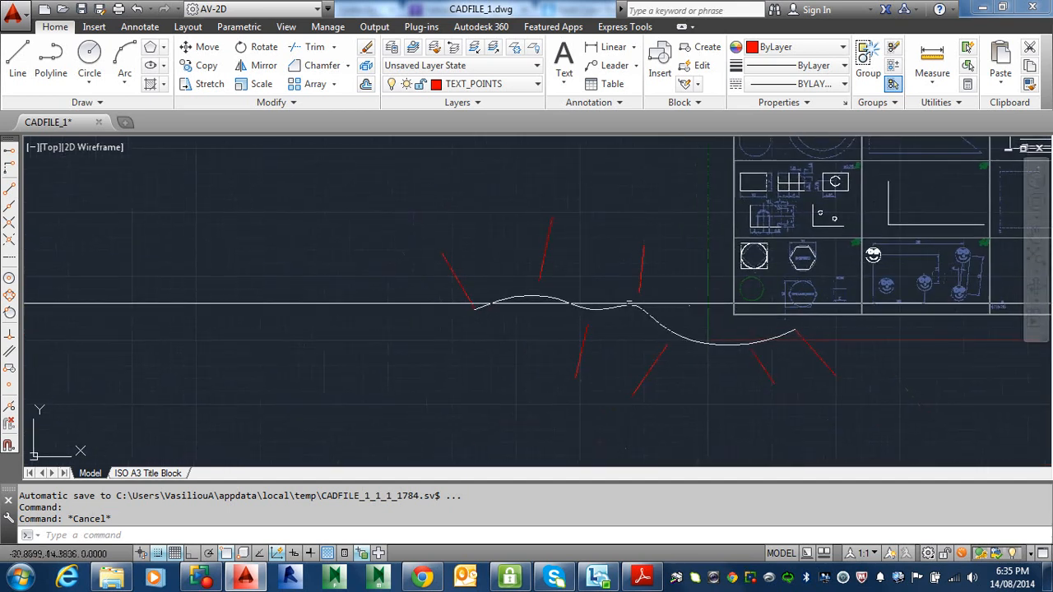
middle_click_drag(623, 307, 501, 306)
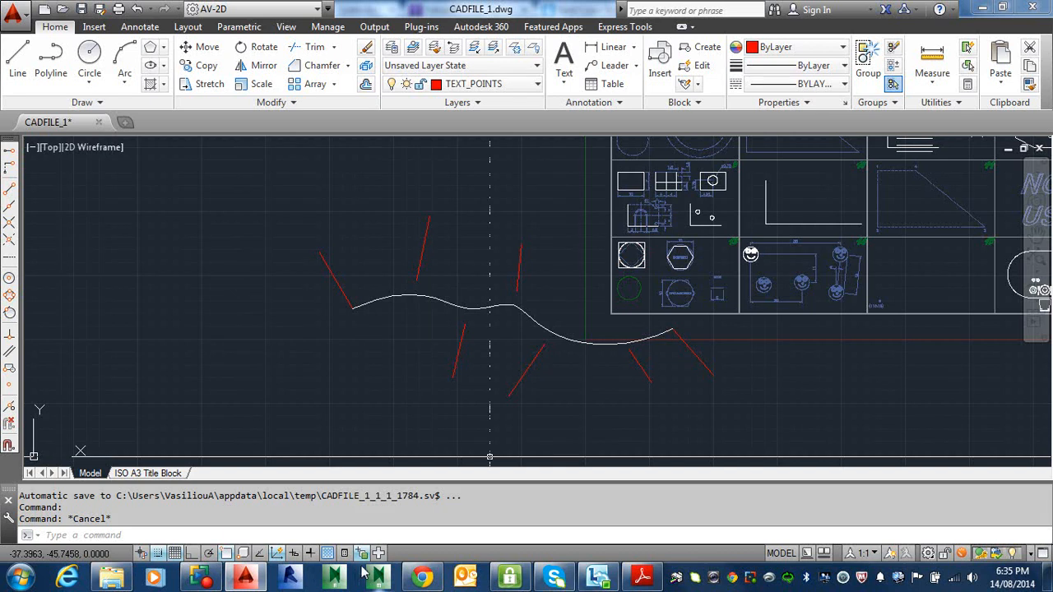
left_click(201, 580)
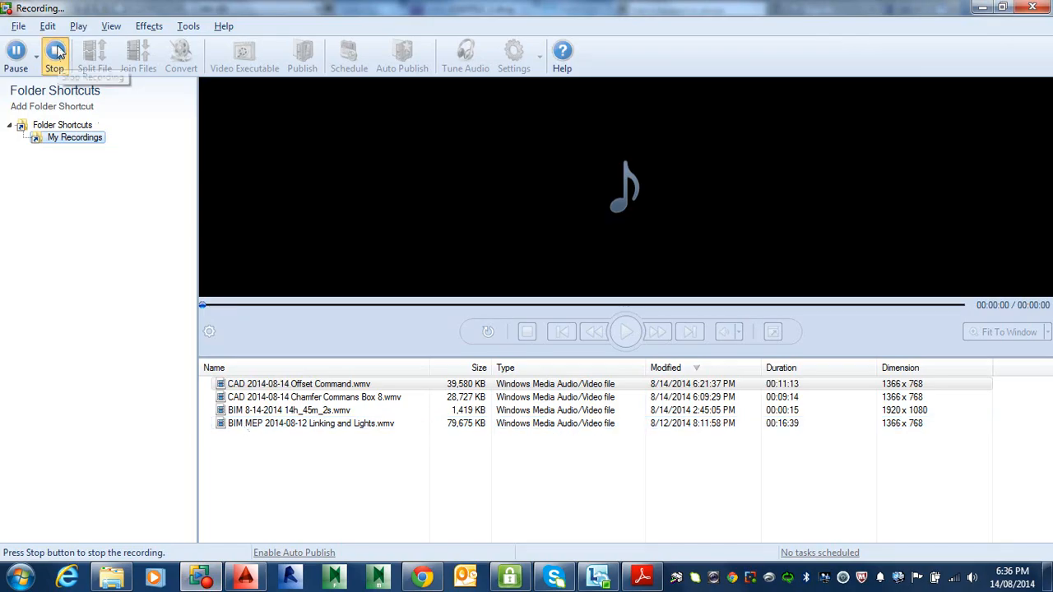